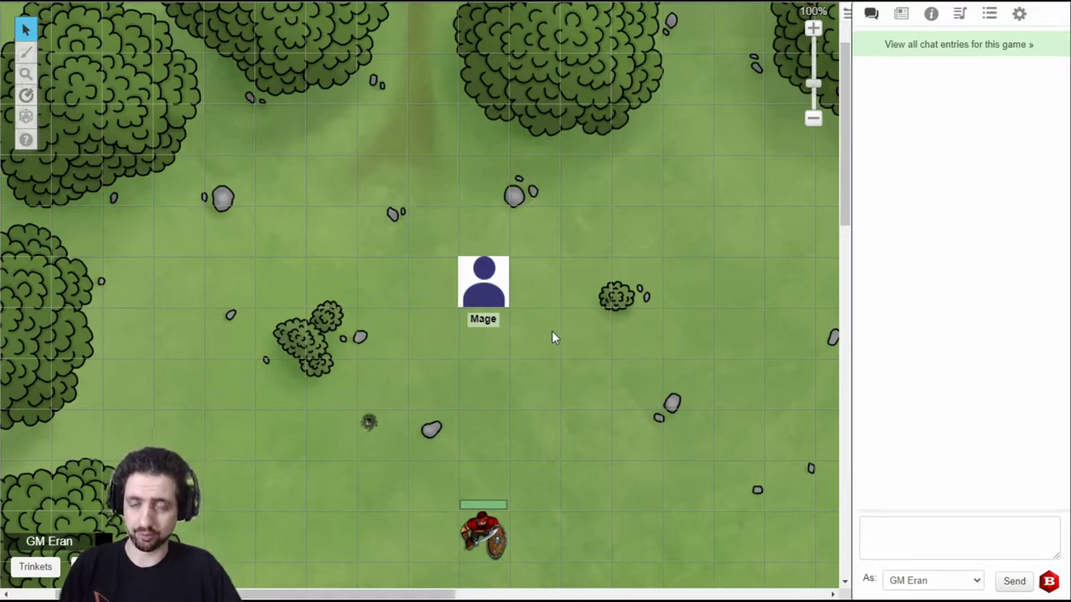
Check and cancel the Mage token's Edit Token dialog, then open the Mage character sheet beside the map.
{"action": "left_click", "coordinate": [478, 286]}
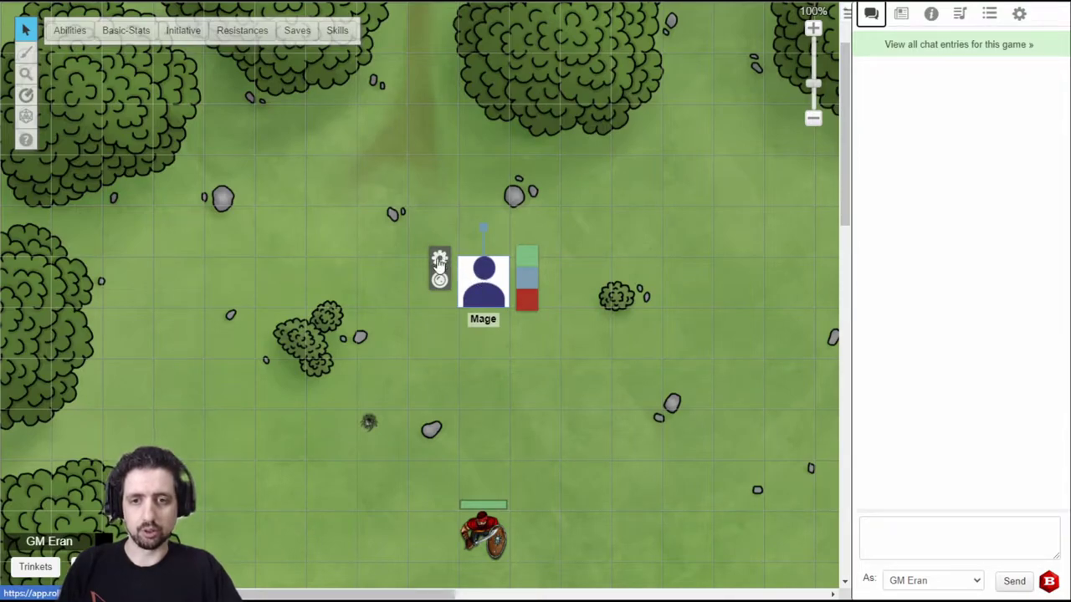
{"action": "left_click", "coordinate": [439, 298]}
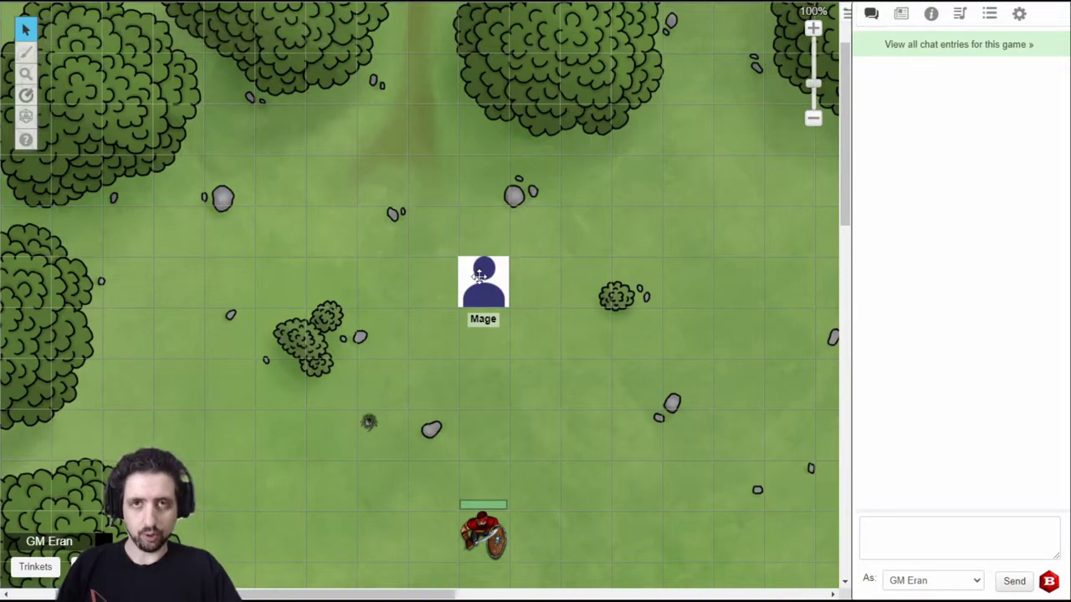
{"action": "double_click", "coordinate": [480, 276]}
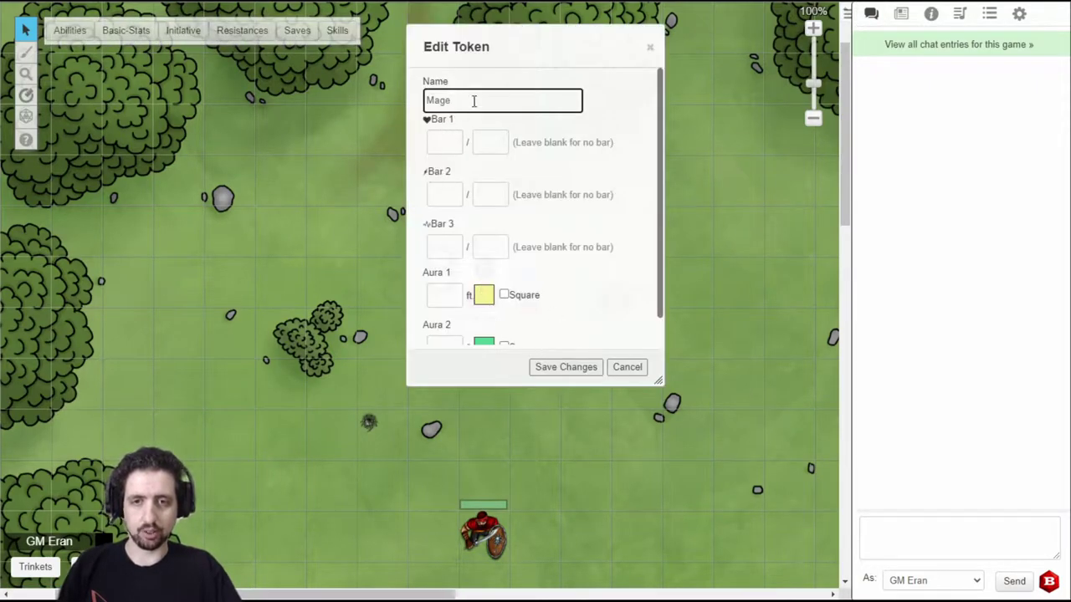
{"action": "left_click", "coordinate": [625, 371]}
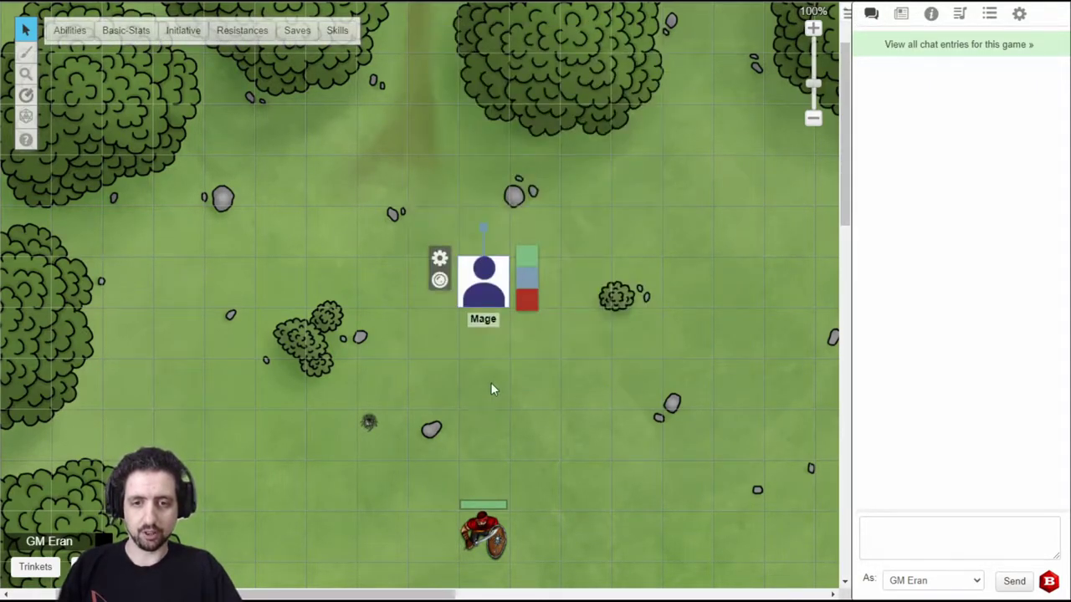
{"action": "double_click", "coordinate": [494, 276]}
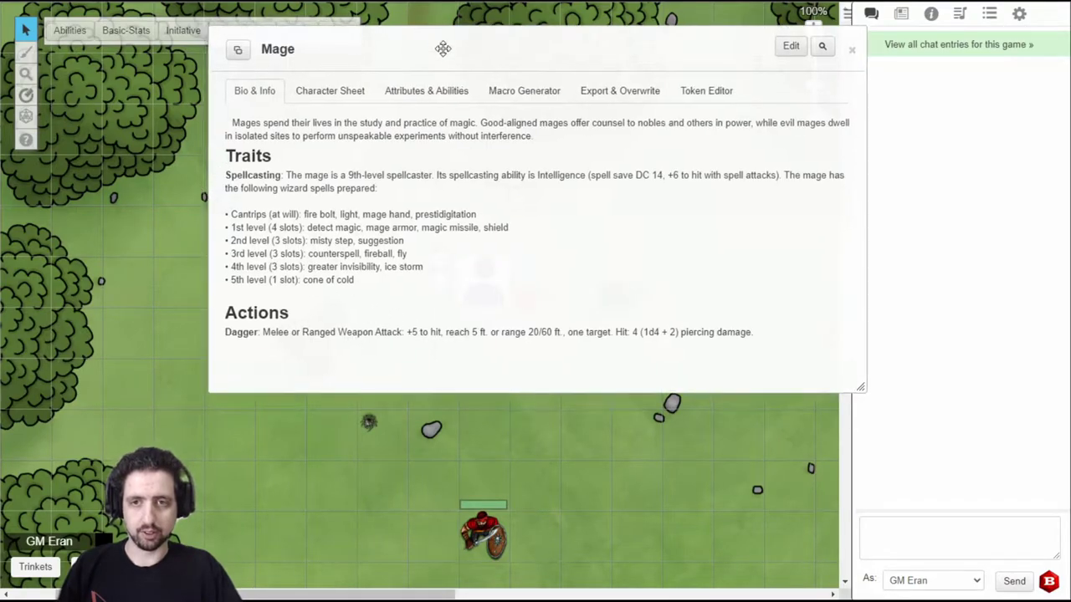
{"action": "left_click_drag", "start_coordinate": [442, 48], "coordinate": [357, 145]}
{"action": "left_click", "coordinate": [636, 166]}
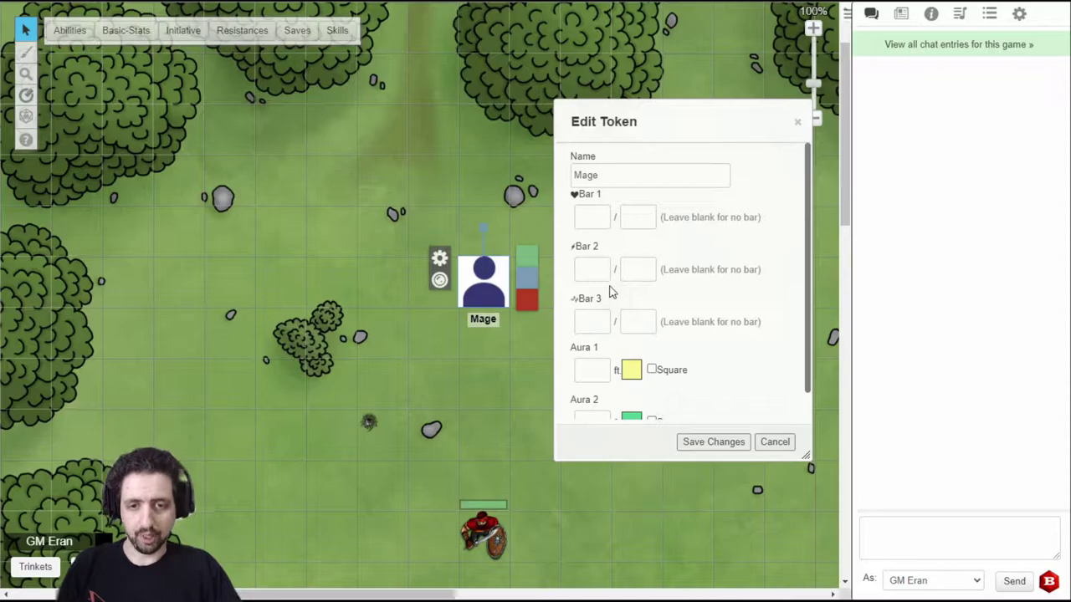
{"action": "scroll", "coordinate": [609, 292], "scroll_direction": "down", "scroll_amount": 1}
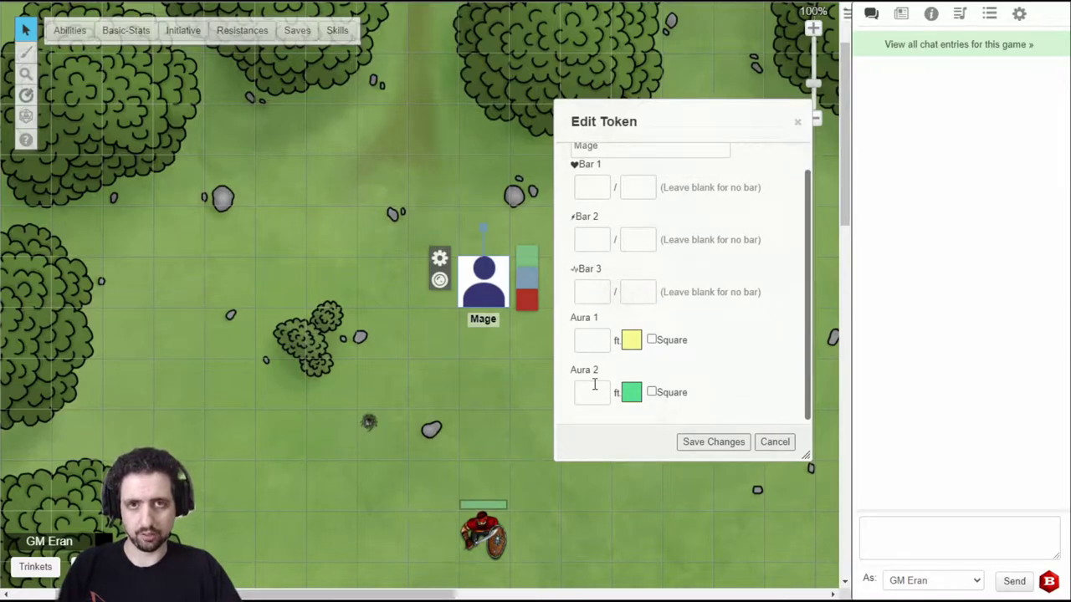
{"action": "left_click", "coordinate": [590, 360]}
{"action": "type", "text": "30"}
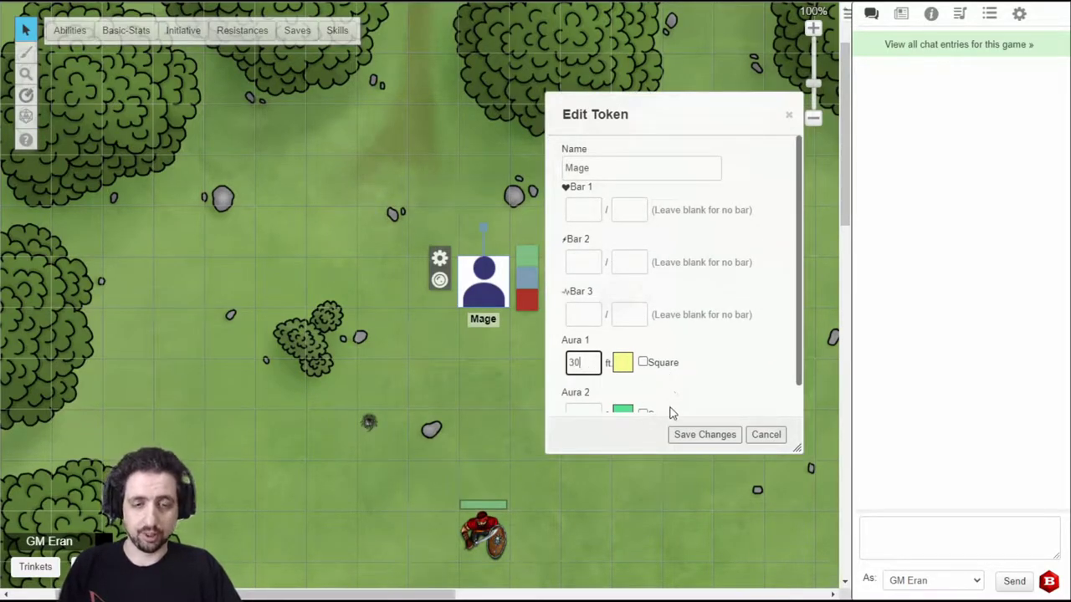
{"action": "left_click", "coordinate": [693, 435]}
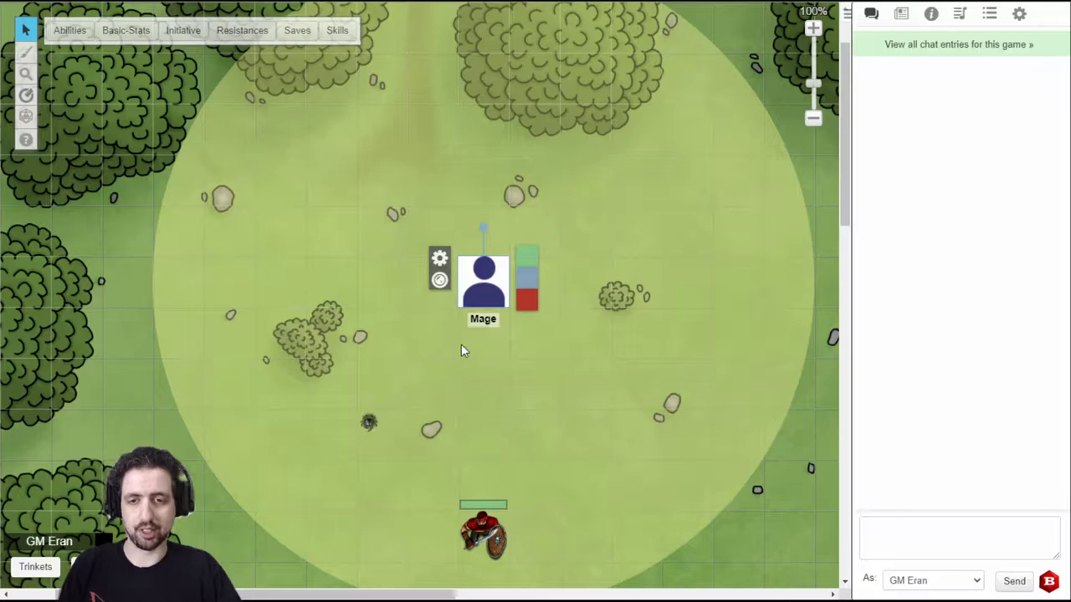
{"action": "left_click", "coordinate": [439, 258]}
{"action": "left_click", "coordinate": [586, 317]}
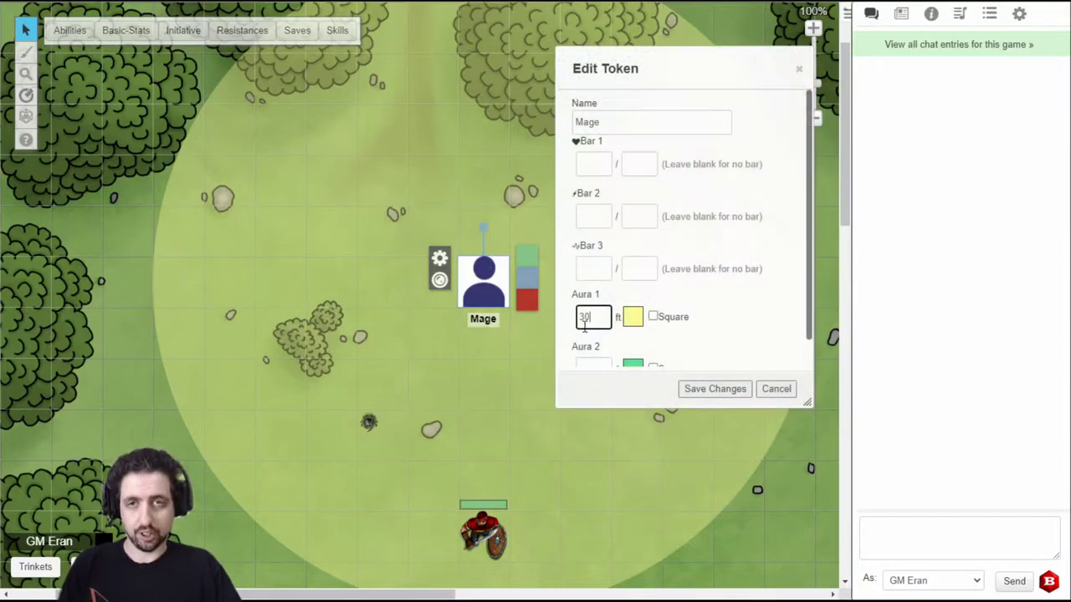
{"action": "key", "text": "BackSpace"}
{"action": "key", "text": "BackSpace"}
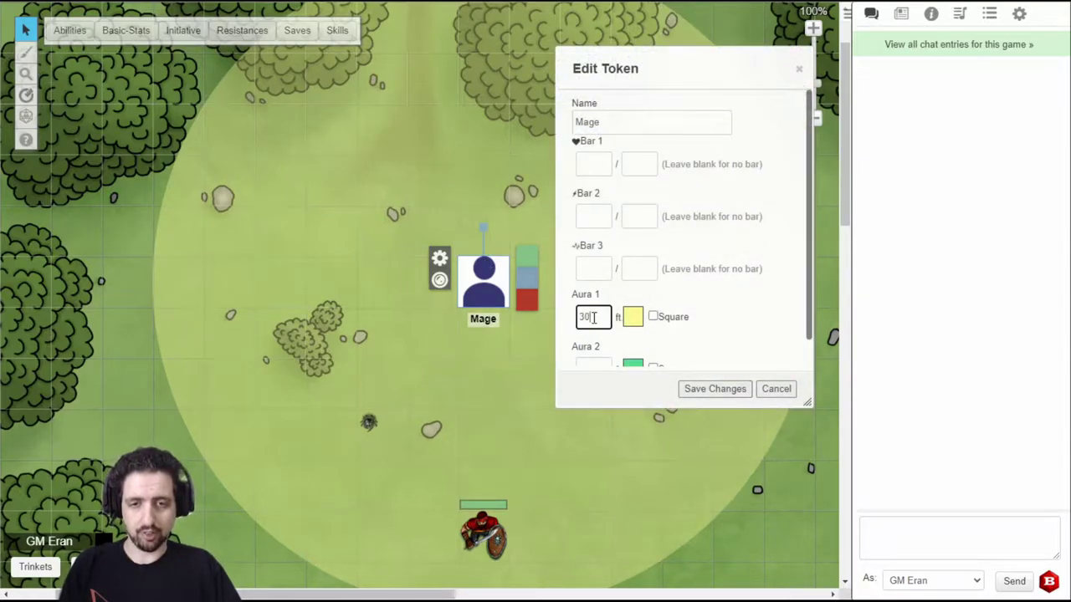
{"action": "left_click", "coordinate": [715, 390]}
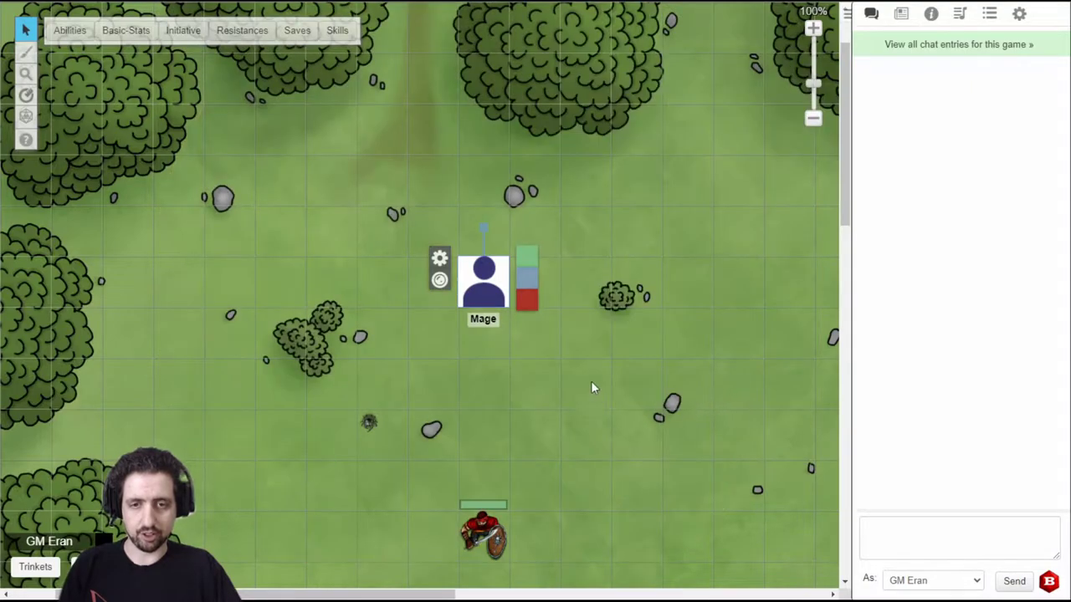
{"action": "double_click", "coordinate": [490, 281]}
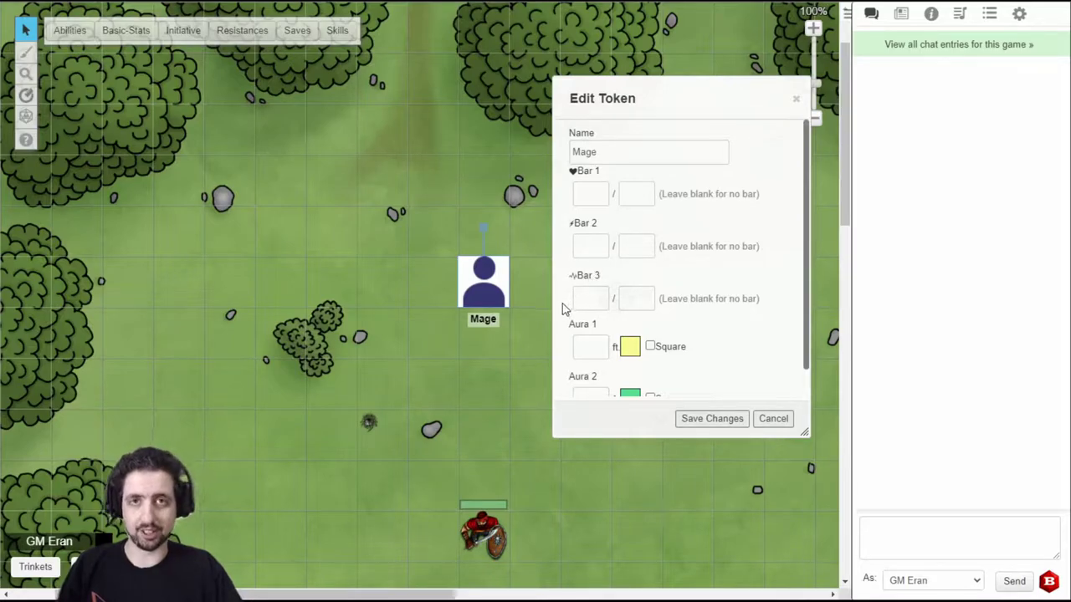
Toggle a red status dot on and off the Mage token.
{"action": "key", "text": "Escape"}
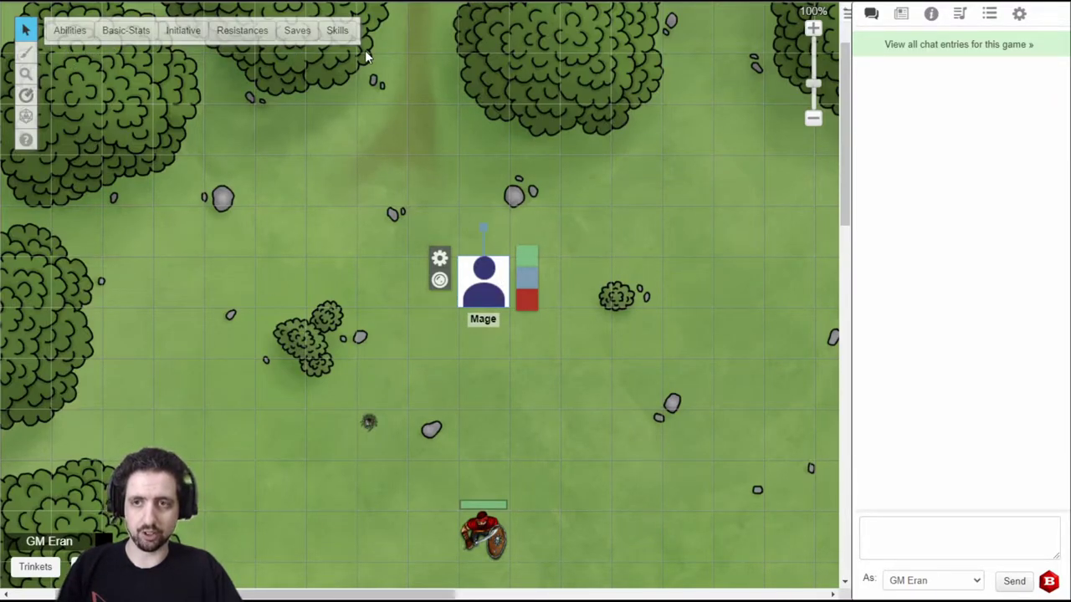
{"action": "left_click", "coordinate": [439, 282]}
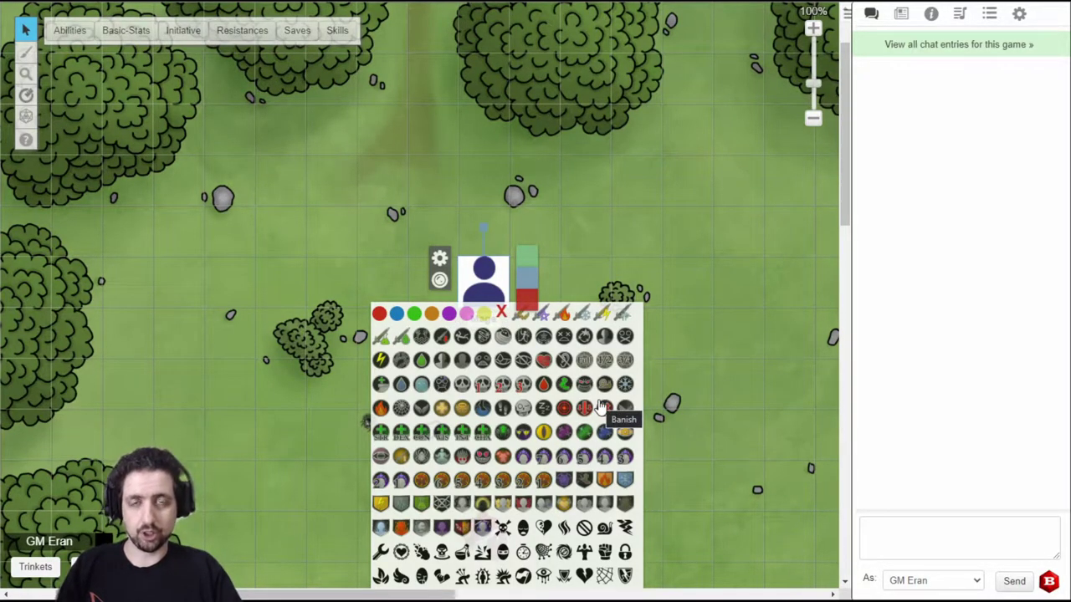
{"action": "scroll", "coordinate": [606, 410], "scroll_direction": "down", "scroll_amount": 2}
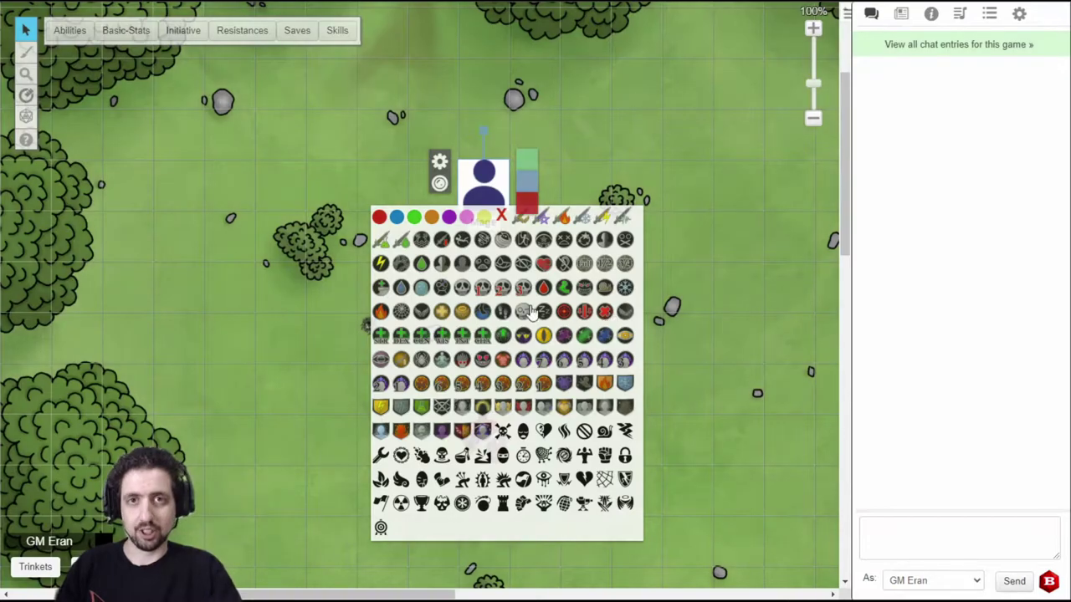
{"action": "left_click", "coordinate": [379, 217]}
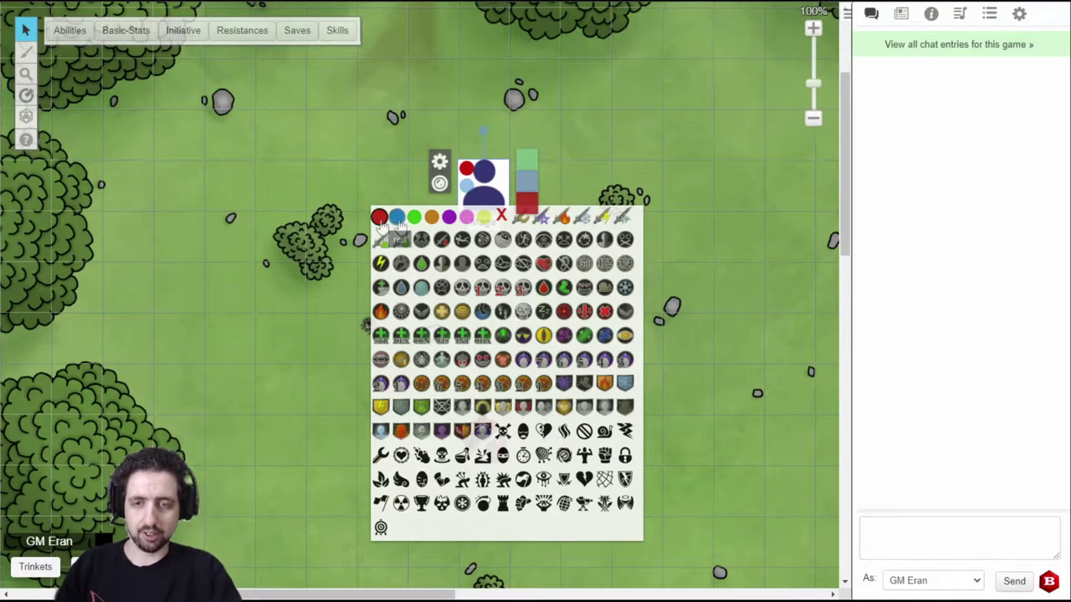
{"action": "left_click", "coordinate": [380, 219]}
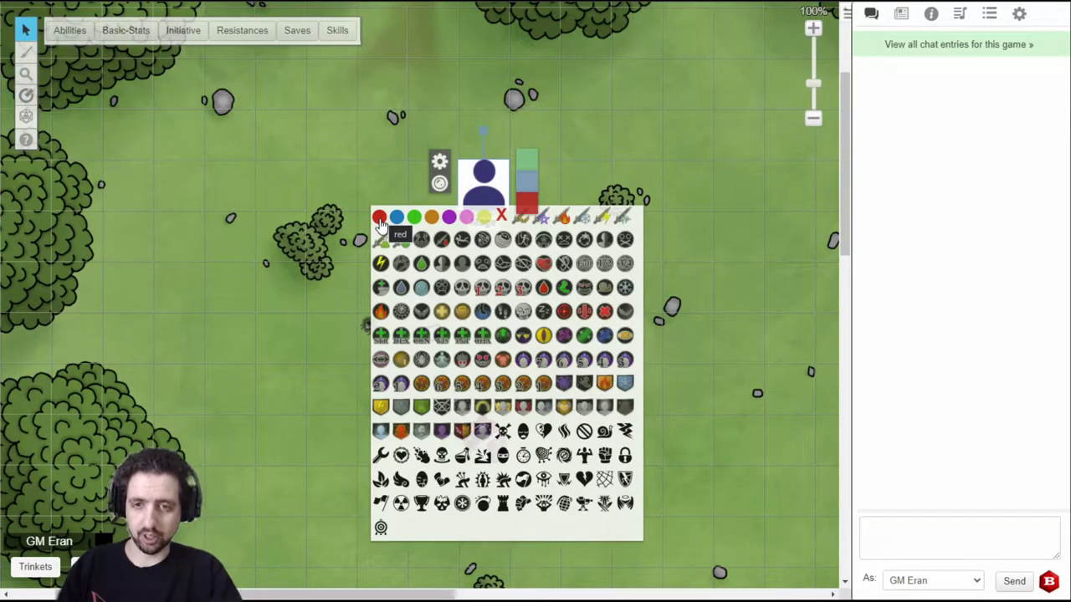
{"action": "left_click", "coordinate": [380, 219]}
{"action": "left_click", "coordinate": [380, 219]}
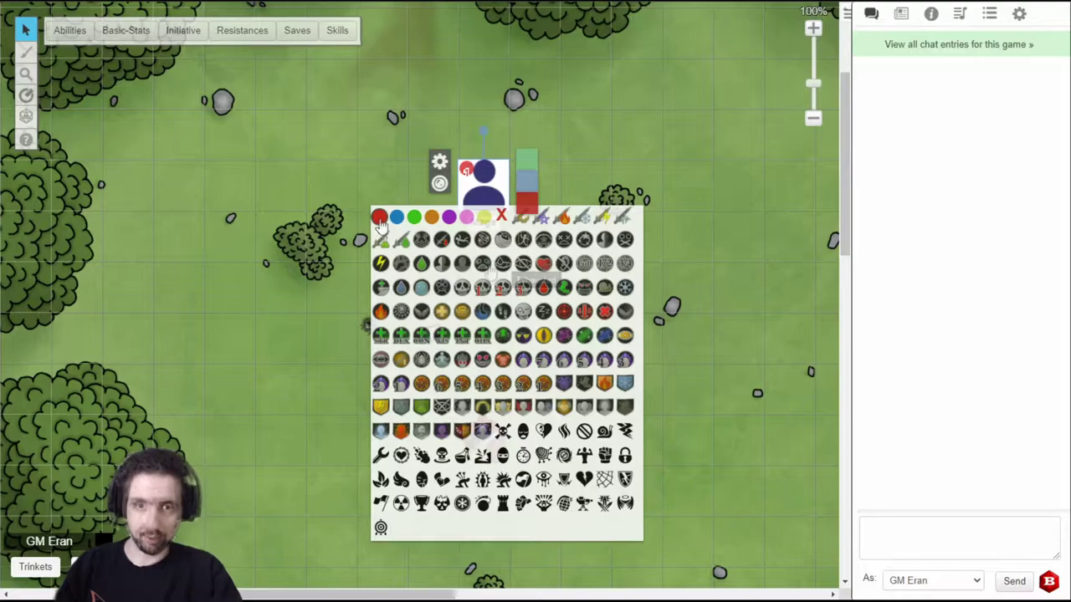
Mark the Mage token dead and add a Death Door marker numbered 2.
{"action": "left_click", "coordinate": [501, 216]}
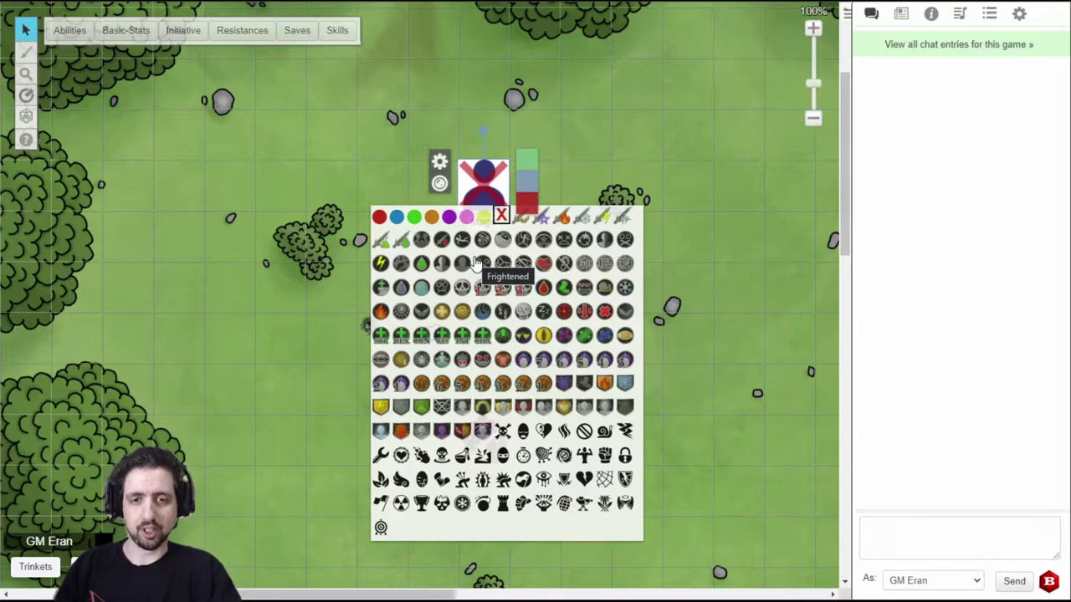
{"action": "left_click", "coordinate": [461, 288]}
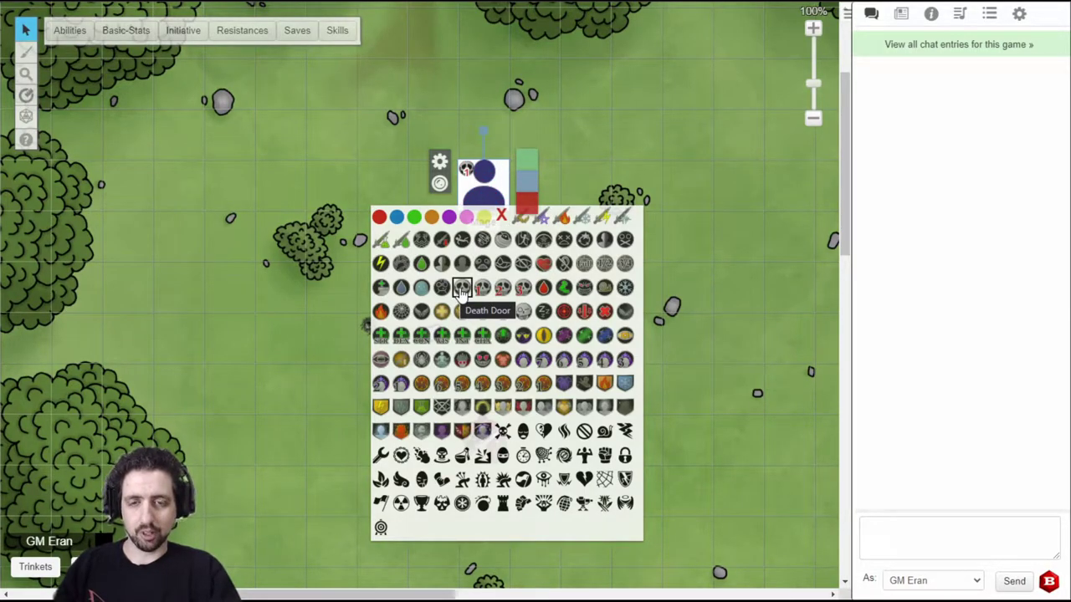
{"action": "key", "text": "2"}
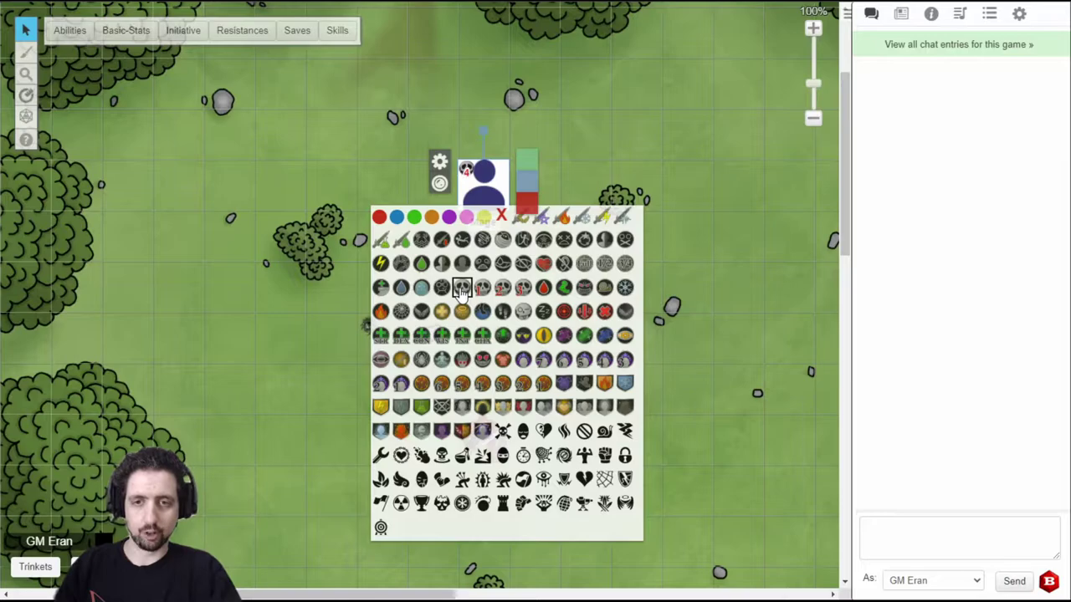
{"action": "left_click", "coordinate": [706, 449]}
{"action": "scroll", "coordinate": [706, 449], "scroll_direction": "up", "scroll_amount": 2}
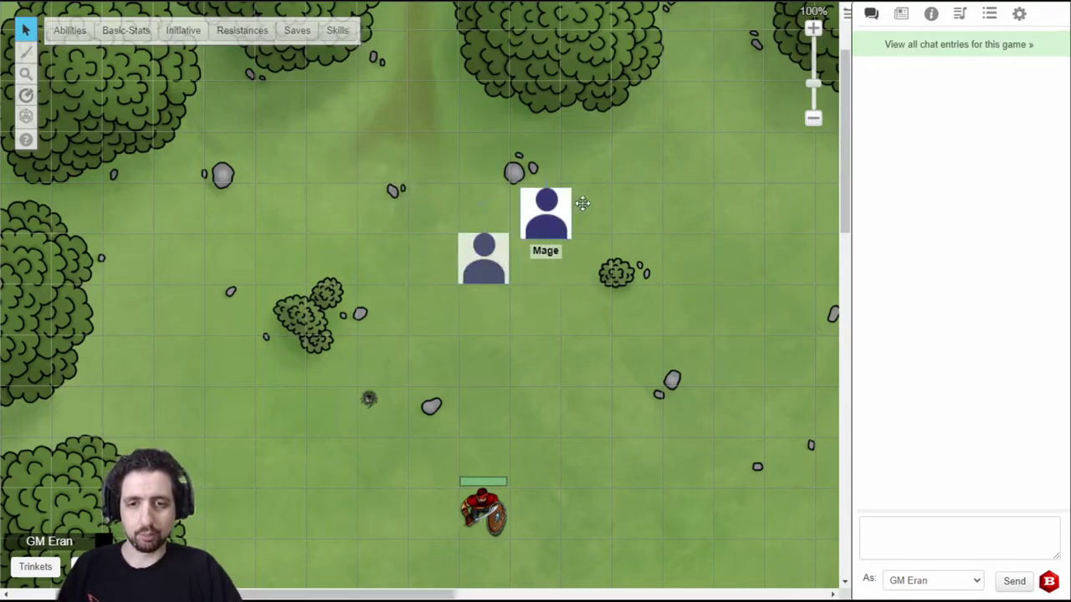
Drag the Mage token with waypoints so it ends two grid squares further up.
{"action": "left_click_drag", "start_coordinate": [401, 237], "coordinate": [481, 356]}
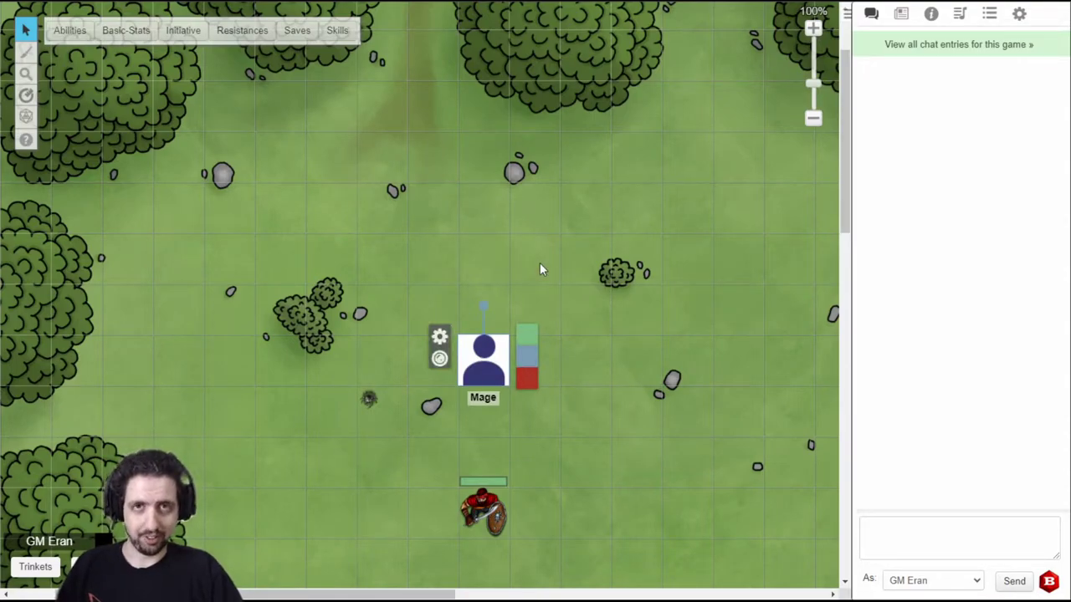
{"action": "mouse_move", "coordinate": [483, 376]}
{"action": "left_mouse_down"}
{"action": "mouse_move", "coordinate": [512, 278]}
{"action": "mouse_move", "coordinate": [449, 250]}
{"action": "mouse_move", "coordinate": [477, 180]}
{"action": "mouse_move", "coordinate": [661, 150]}
{"action": "mouse_move", "coordinate": [702, 178]}
{"action": "mouse_move", "coordinate": [559, 110]}
{"action": "mouse_move", "coordinate": [451, 117]}
{"action": "mouse_move", "coordinate": [360, 180]}
{"action": "mouse_move", "coordinate": [301, 276]}
{"action": "mouse_move", "coordinate": [453, 274]}
{"action": "mouse_move", "coordinate": [458, 196]}
{"action": "mouse_move", "coordinate": [555, 183]}
{"action": "mouse_move", "coordinate": [510, 297]}
{"action": "mouse_move", "coordinate": [456, 371]}
{"action": "mouse_move", "coordinate": [470, 373]}
{"action": "left_mouse_up"}
{"action": "key", "text": "space"}
{"action": "key", "text": "space"}
{"action": "key", "text": "space"}
{"action": "key", "text": "space"}
{"action": "key", "text": "space"}
{"action": "key", "text": "space"}
{"action": "key", "text": "space"}
{"action": "key", "text": "space"}
{"action": "key", "text": "space"}
{"action": "key", "text": "space"}
{"action": "key", "text": "space"}
{"action": "key", "text": "space"}
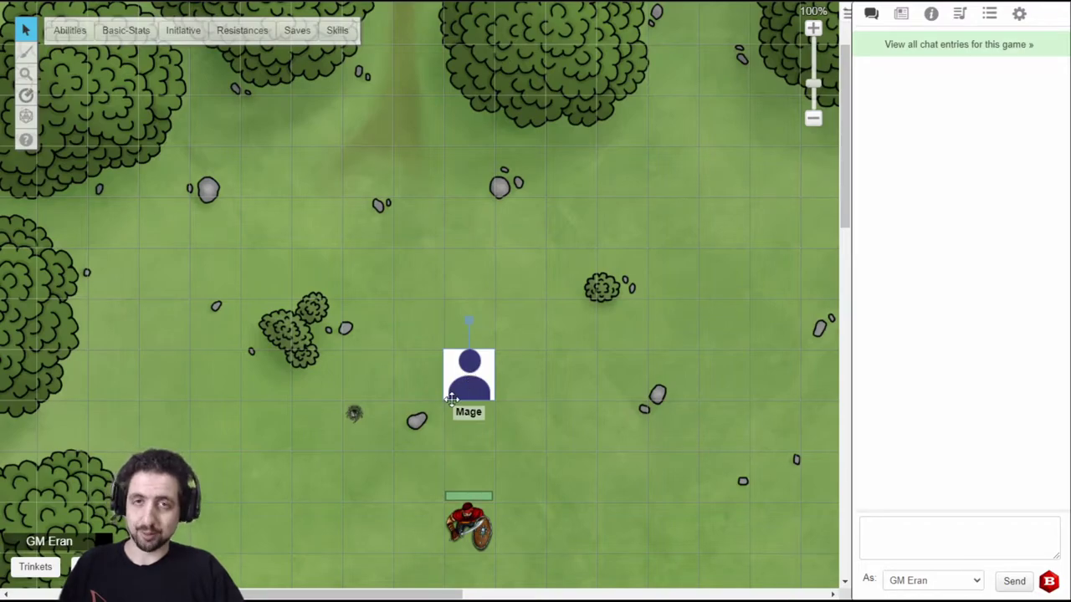
{"action": "mouse_move", "coordinate": [470, 383]}
{"action": "left_mouse_down"}
{"action": "mouse_move", "coordinate": [487, 318]}
{"action": "mouse_move", "coordinate": [616, 226]}
{"action": "mouse_move", "coordinate": [527, 151]}
{"action": "mouse_move", "coordinate": [276, 189]}
{"action": "mouse_move", "coordinate": [251, 293]}
{"action": "mouse_move", "coordinate": [402, 335]}
{"action": "mouse_move", "coordinate": [468, 317]}
{"action": "mouse_move", "coordinate": [474, 386]}
{"action": "left_mouse_up"}
{"action": "key", "text": "space"}
{"action": "key", "text": "space"}
{"action": "key", "text": "space"}
{"action": "key", "text": "space"}
{"action": "key", "text": "space"}
{"action": "key", "text": "space"}
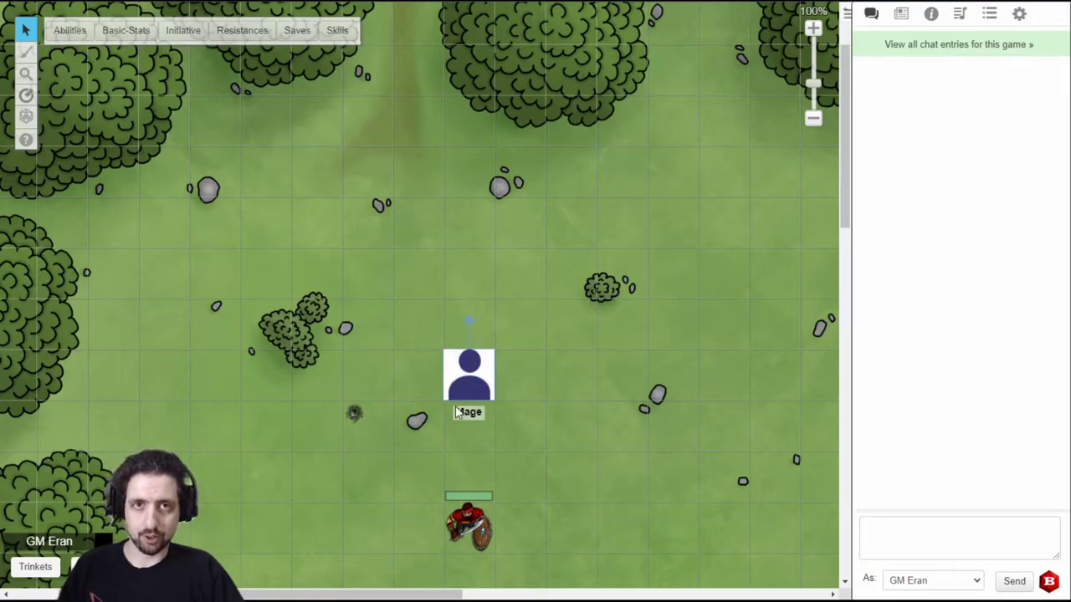
{"action": "left_click", "coordinate": [488, 386]}
{"action": "key", "text": "Up"}
{"action": "key", "text": "Up"}
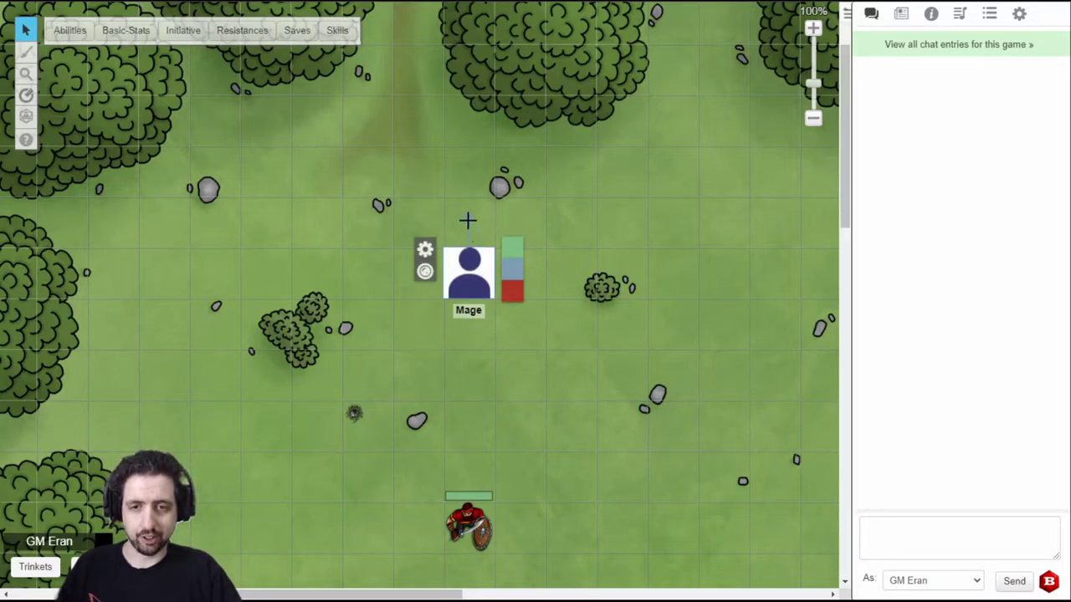
{"action": "left_click_drag", "start_coordinate": [469, 218], "coordinate": [509, 234]}
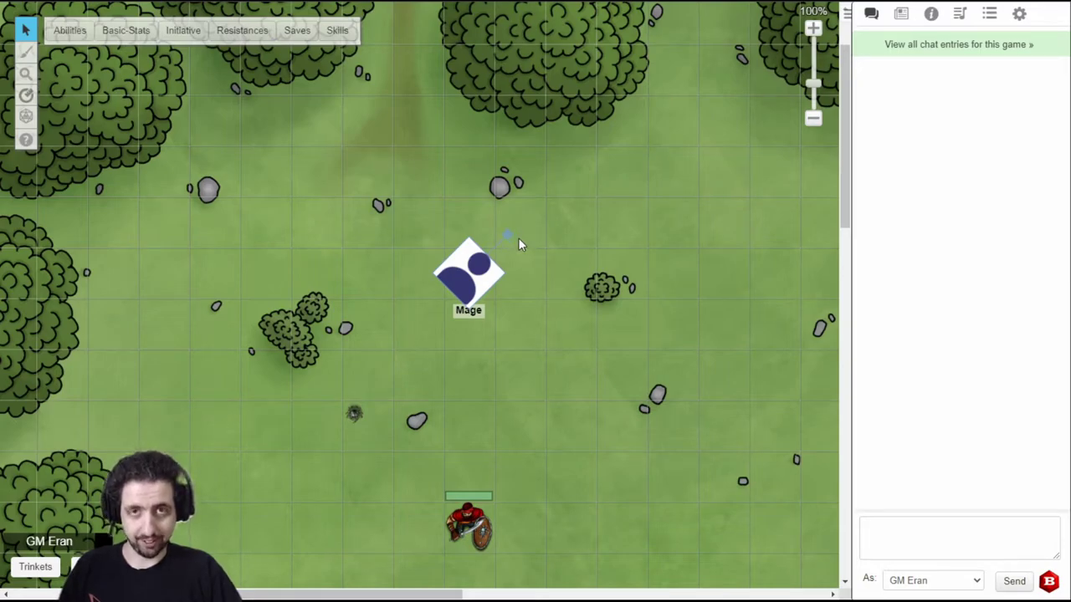
{"action": "left_click_drag", "start_coordinate": [511, 235], "coordinate": [529, 287]}
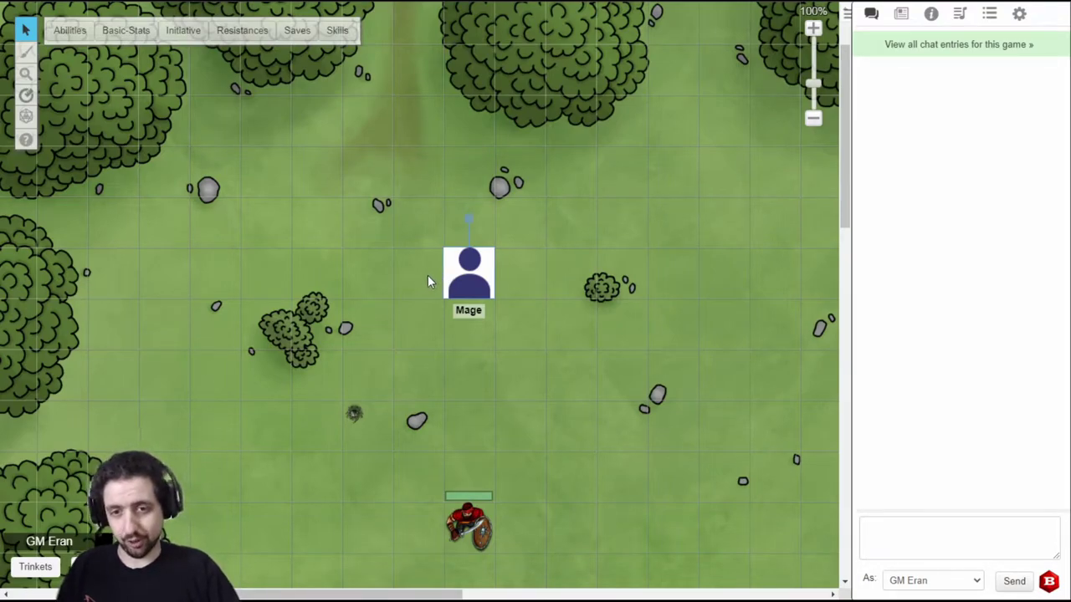
{"action": "left_click_drag", "start_coordinate": [430, 276], "coordinate": [453, 275]}
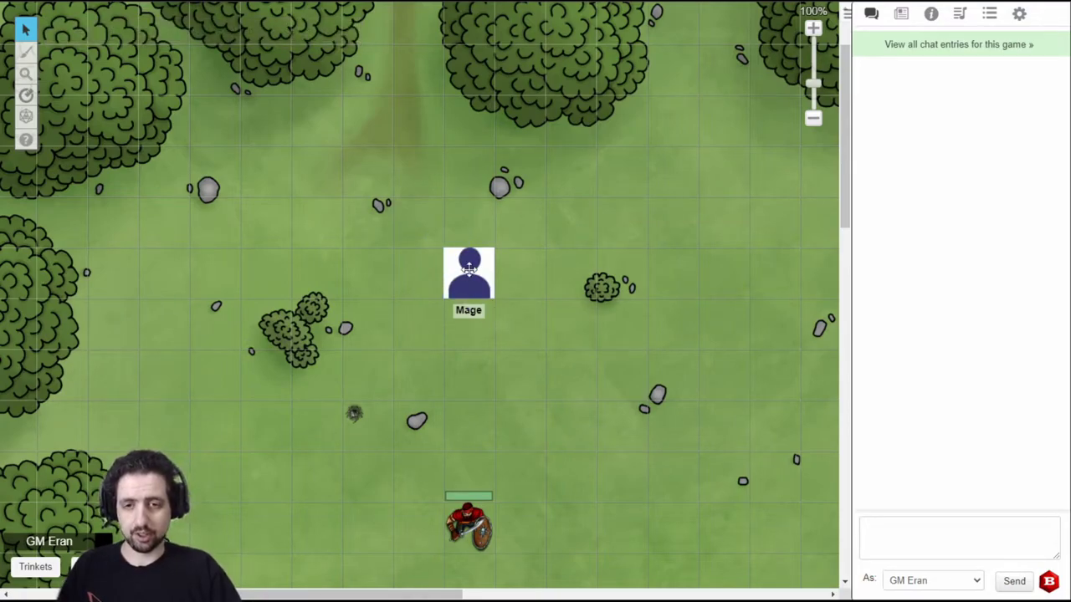
{"action": "left_click", "coordinate": [469, 268]}
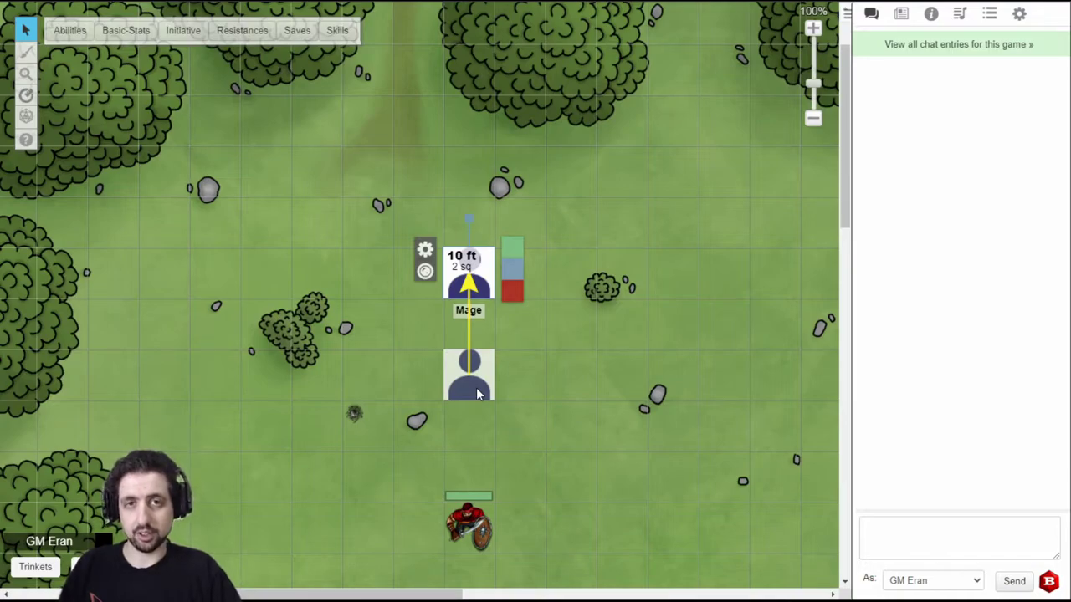
{"action": "left_click", "coordinate": [494, 333]}
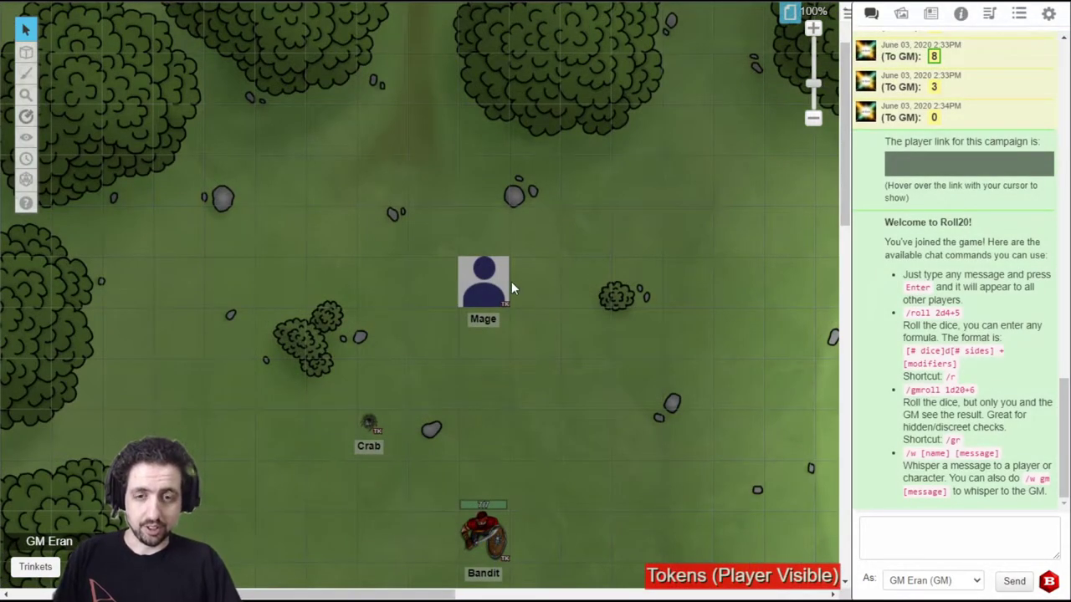
In the Mage token's settings, switch Represents Character to Bandit, then back to Mage.
{"action": "double_click", "coordinate": [489, 282]}
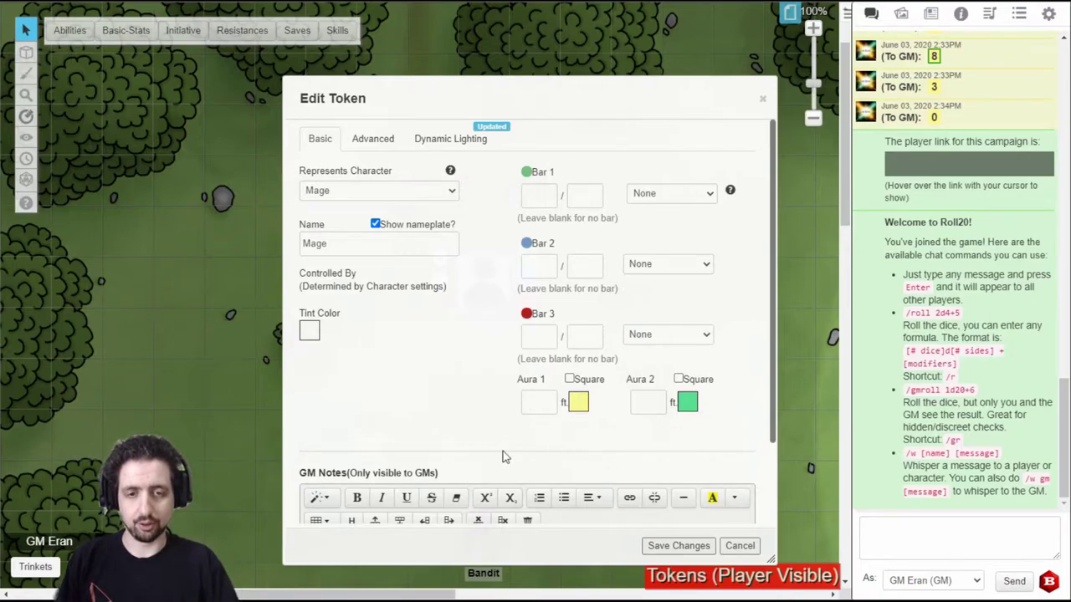
{"action": "left_click", "coordinate": [410, 192]}
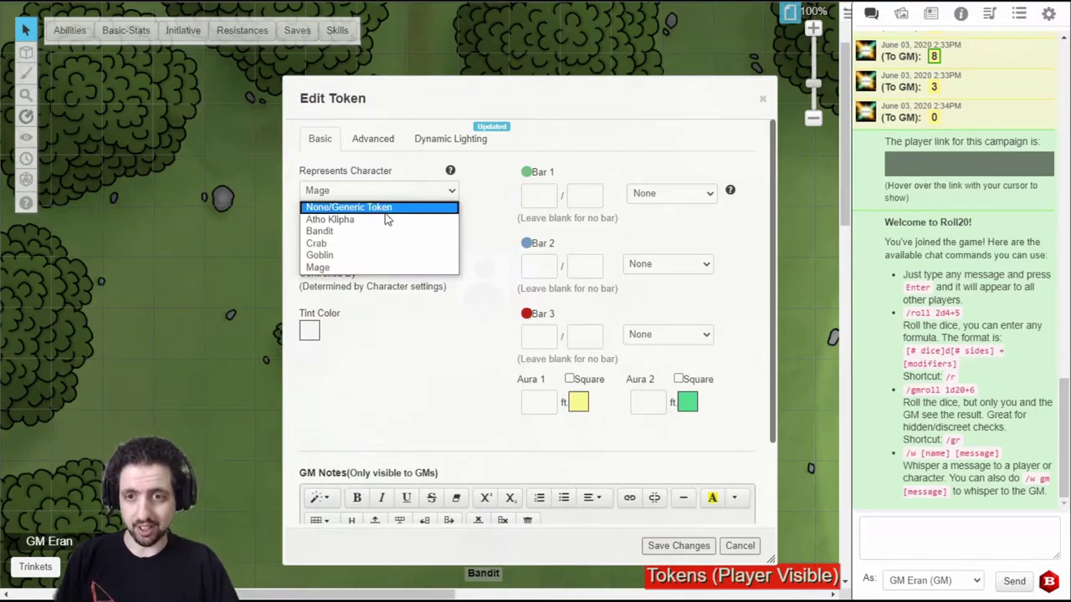
{"action": "left_click", "coordinate": [476, 196]}
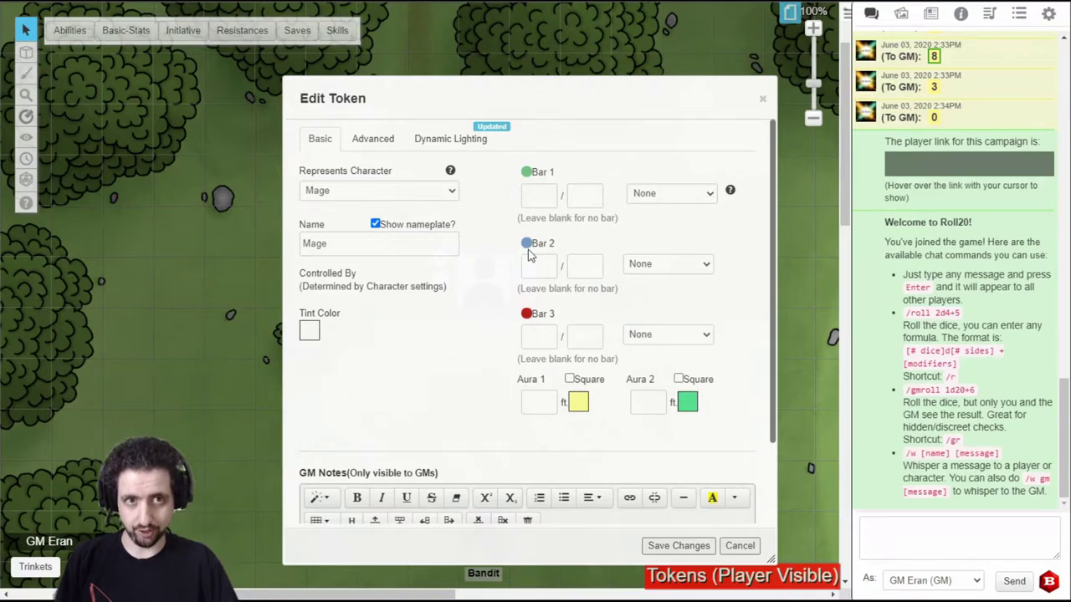
{"action": "left_click", "coordinate": [359, 191]}
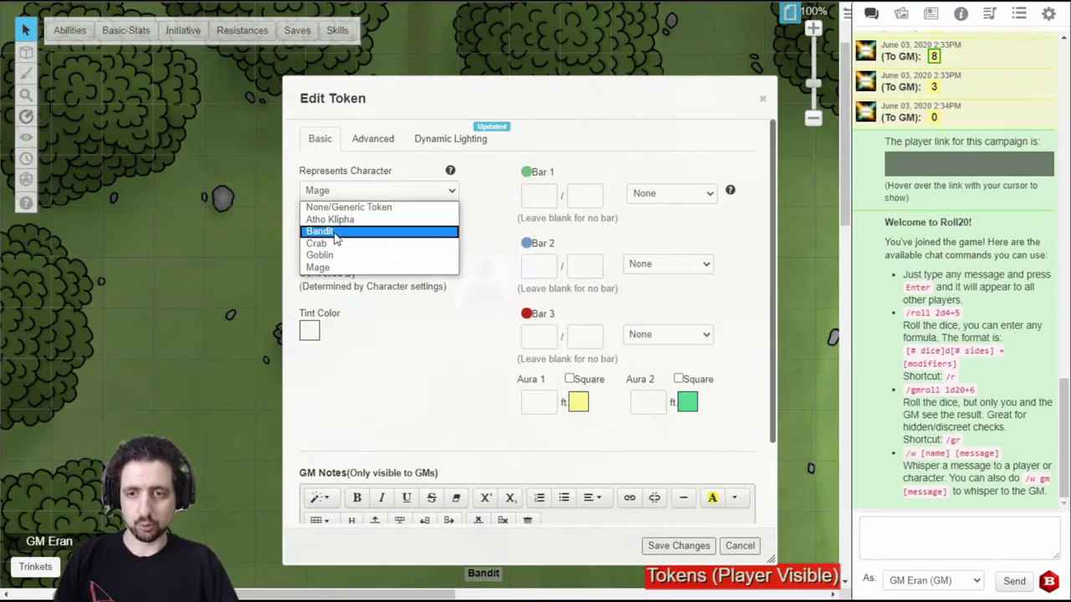
{"action": "left_click", "coordinate": [338, 231]}
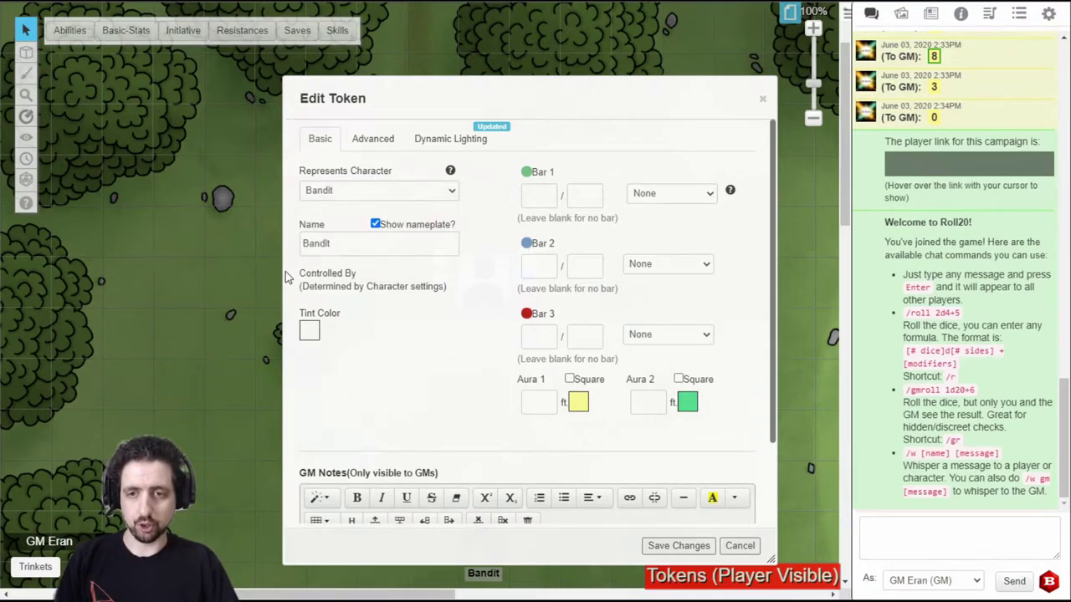
{"action": "left_click", "coordinate": [337, 192]}
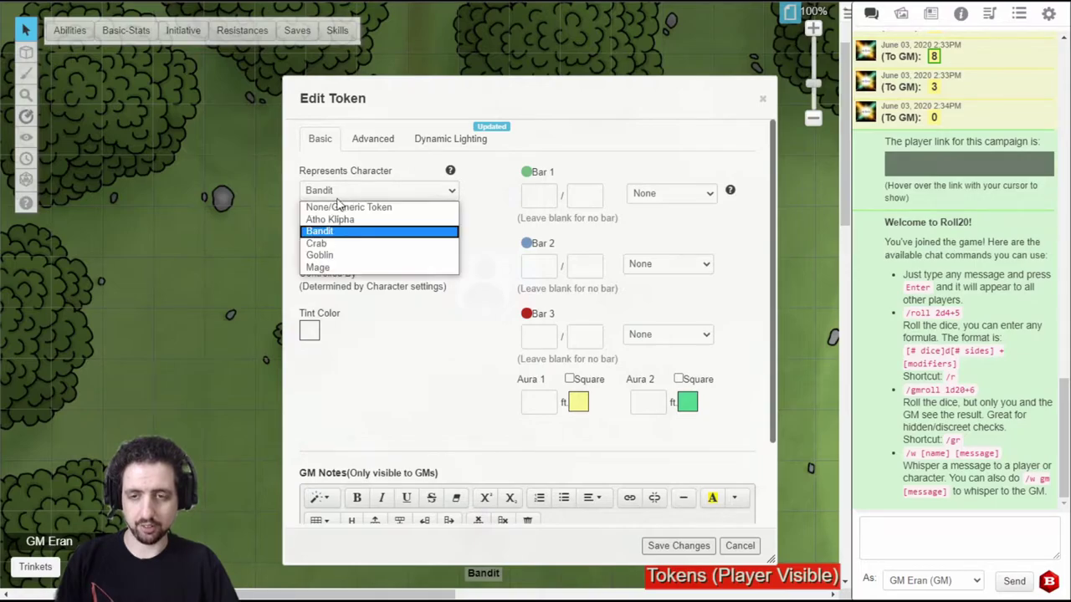
{"action": "left_click", "coordinate": [324, 267]}
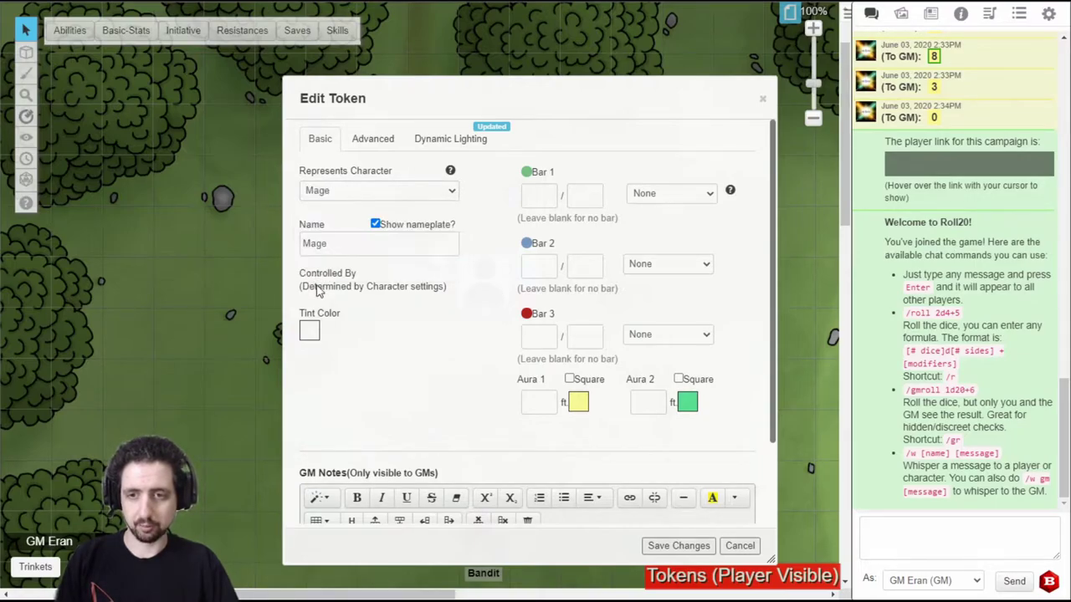
Save a magenta tint on the Bandit token, then reopen its settings and clear the tint.
{"action": "double_click", "coordinate": [348, 246]}
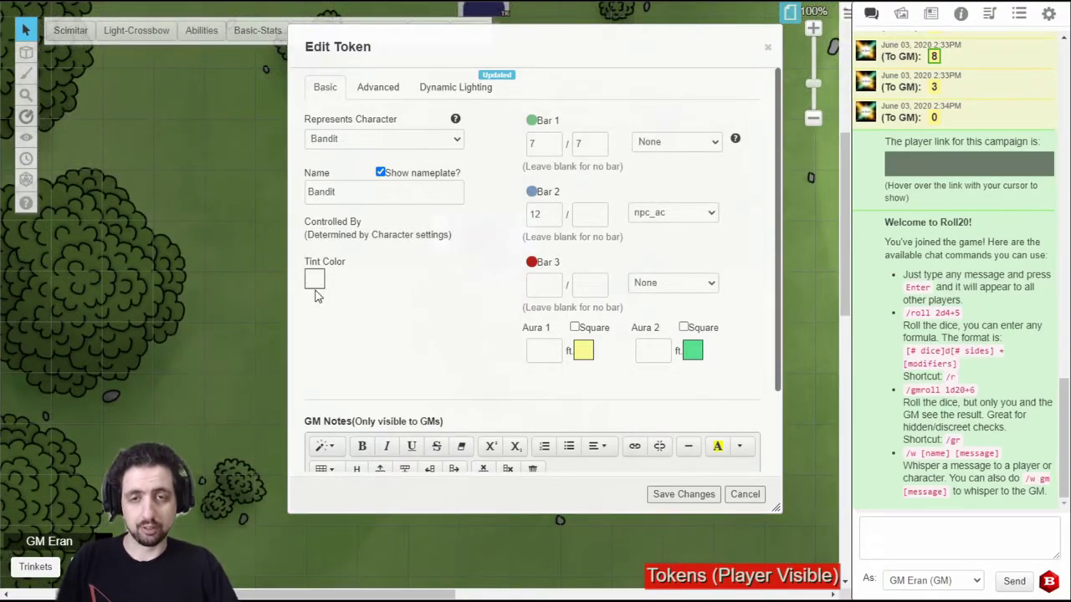
{"action": "left_click", "coordinate": [314, 279]}
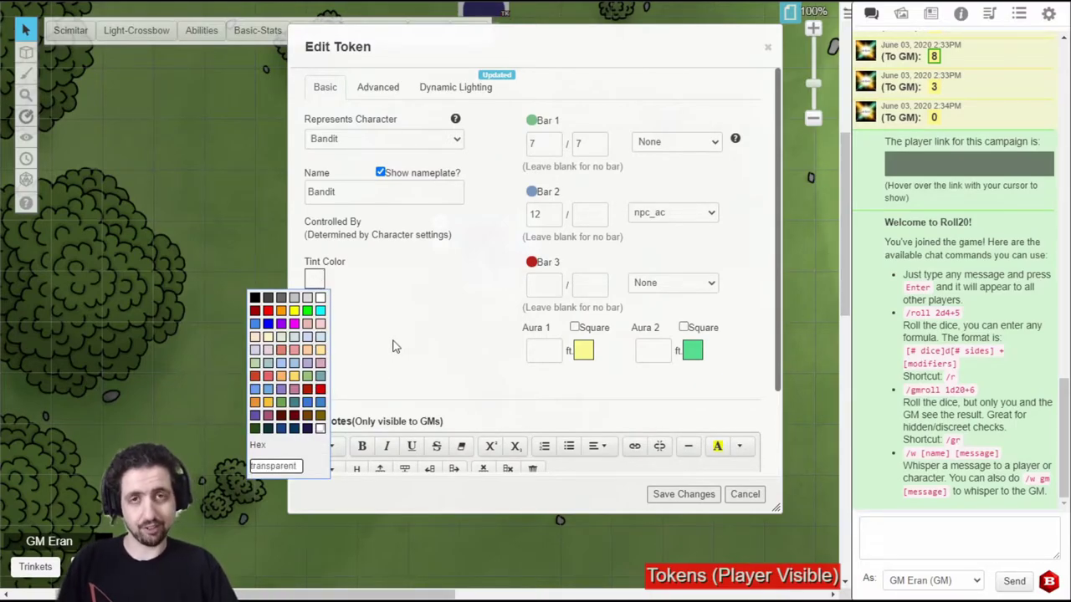
{"action": "left_click", "coordinate": [294, 324]}
{"action": "left_click", "coordinate": [684, 495]}
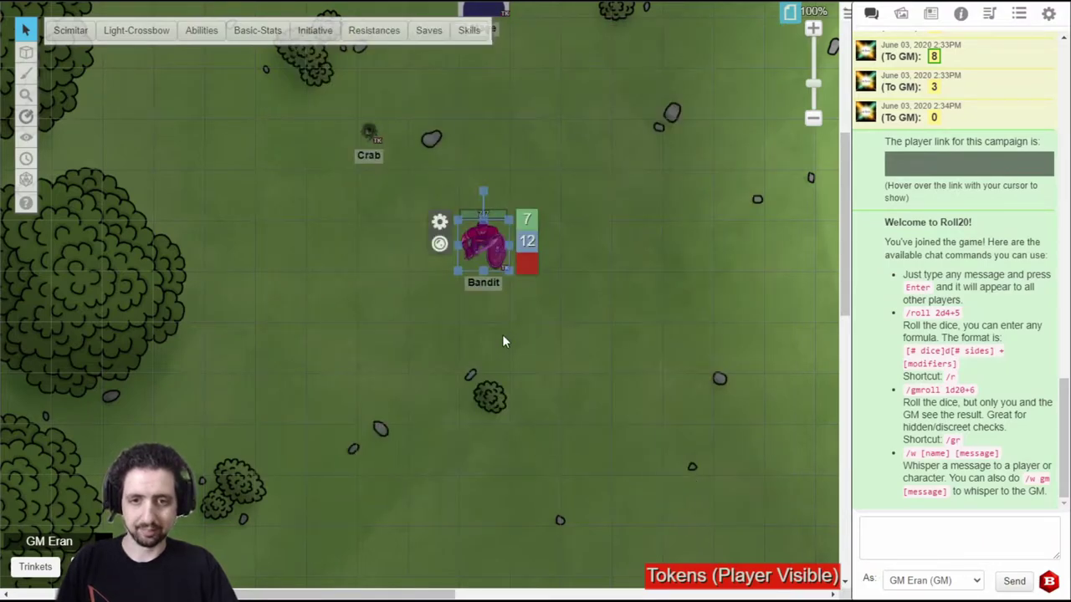
{"action": "double_click", "coordinate": [483, 242]}
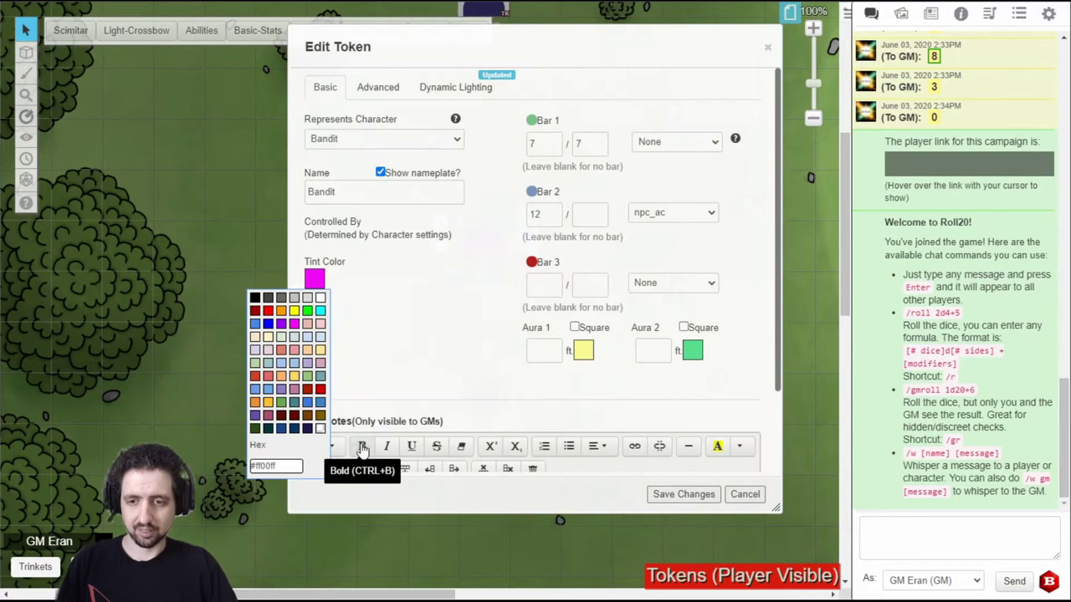
{"action": "left_click", "coordinate": [320, 435]}
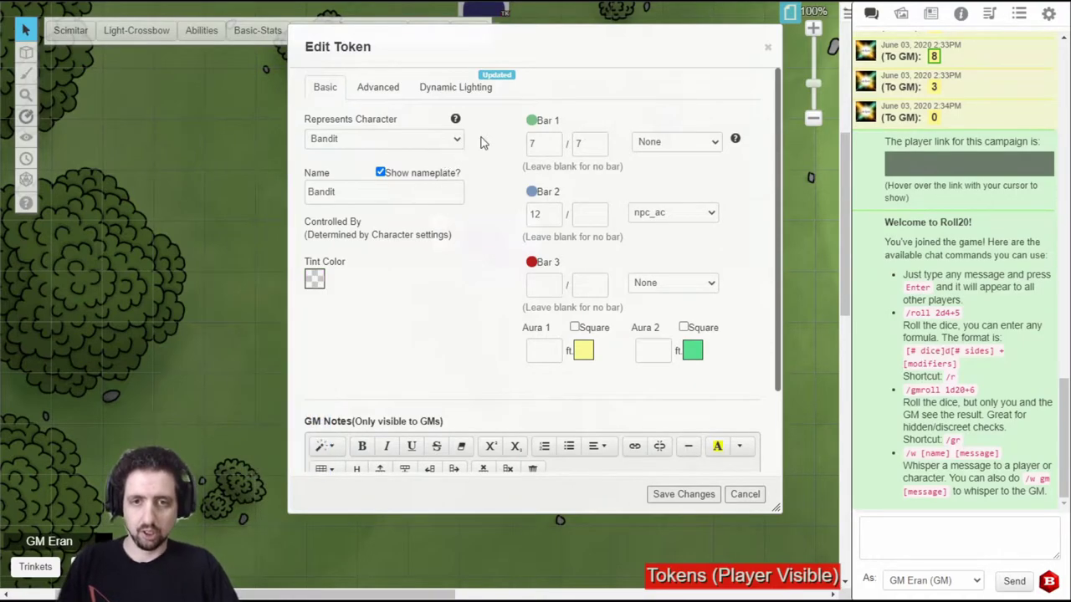
Link the Bandit's Bar 1 to the hp attribute and enter 11 as its value.
{"action": "left_click", "coordinate": [694, 148]}
{"action": "type", "text": "hp"}
{"action": "key", "text": "Return"}
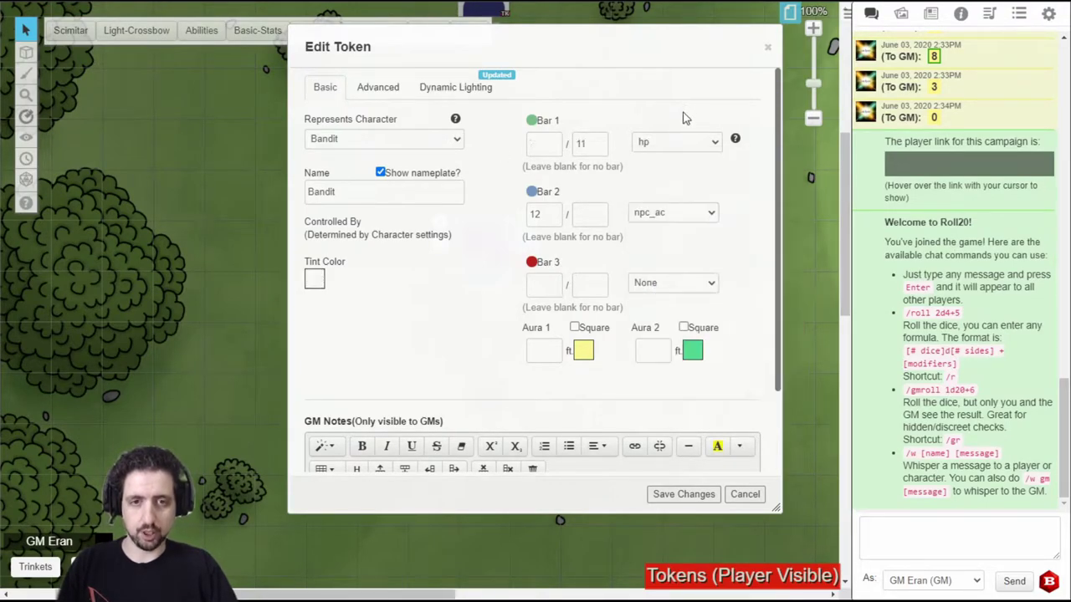
{"action": "left_click", "coordinate": [540, 143]}
{"action": "type", "text": "11"}
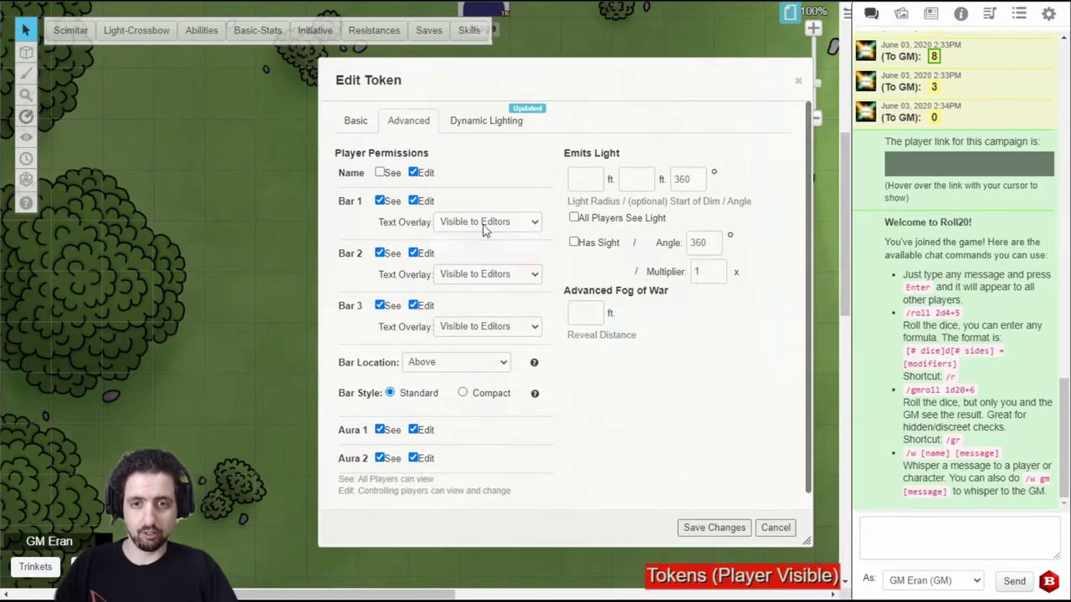
{"action": "left_click", "coordinate": [460, 226]}
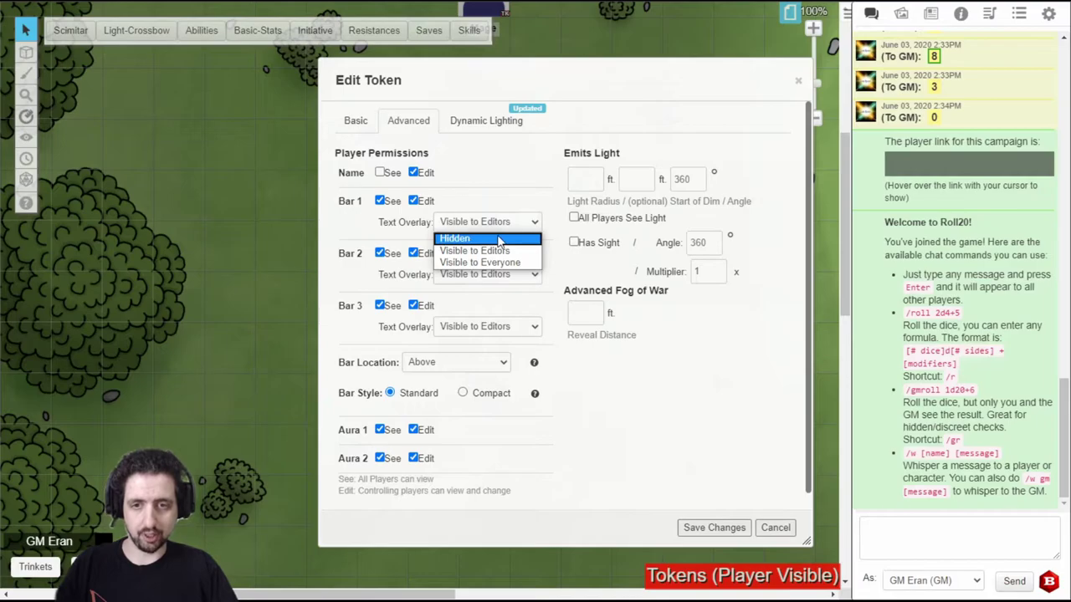
{"action": "left_click", "coordinate": [465, 364]}
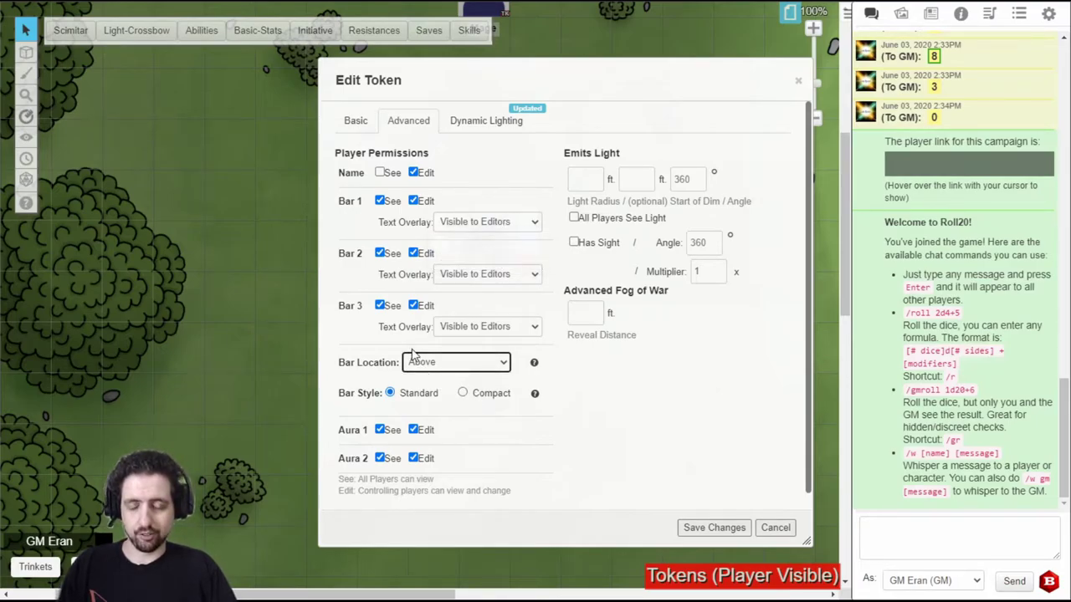
{"action": "left_click", "coordinate": [465, 365]}
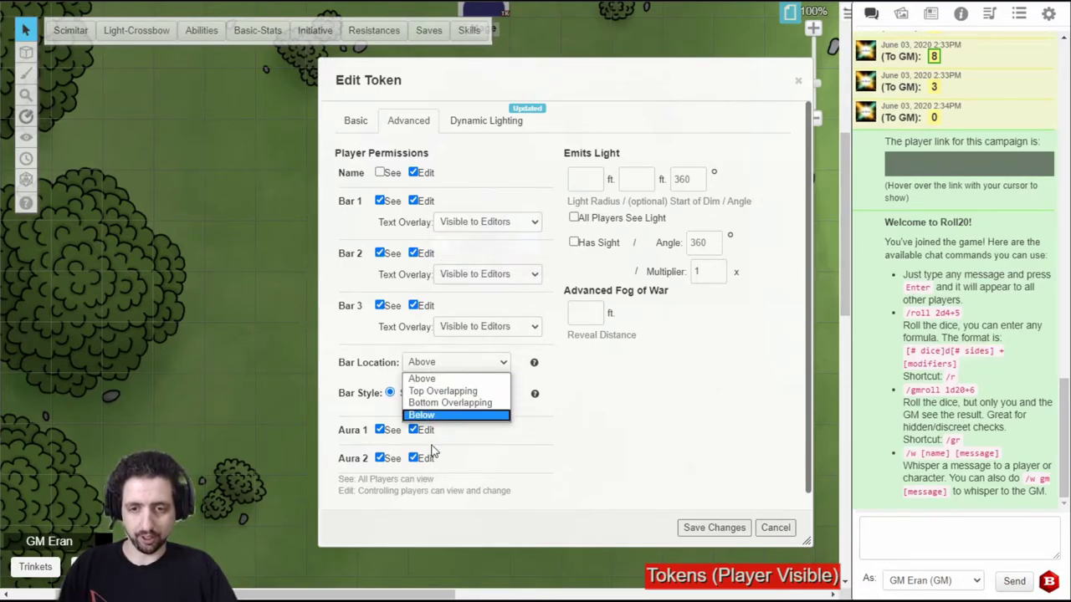
{"action": "left_click", "coordinate": [493, 366]}
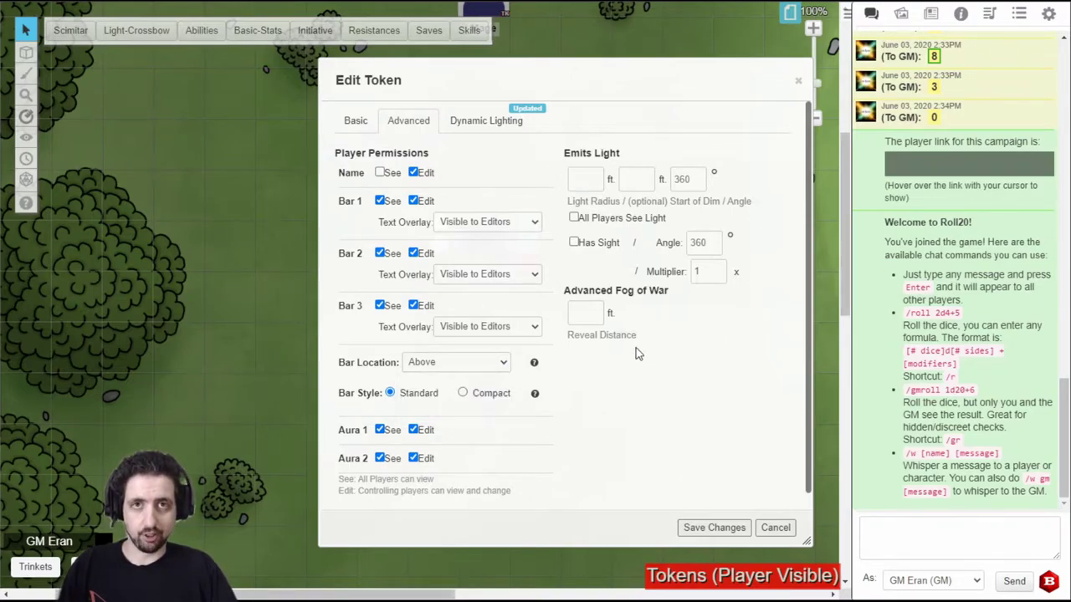
{"action": "left_click", "coordinate": [578, 177]}
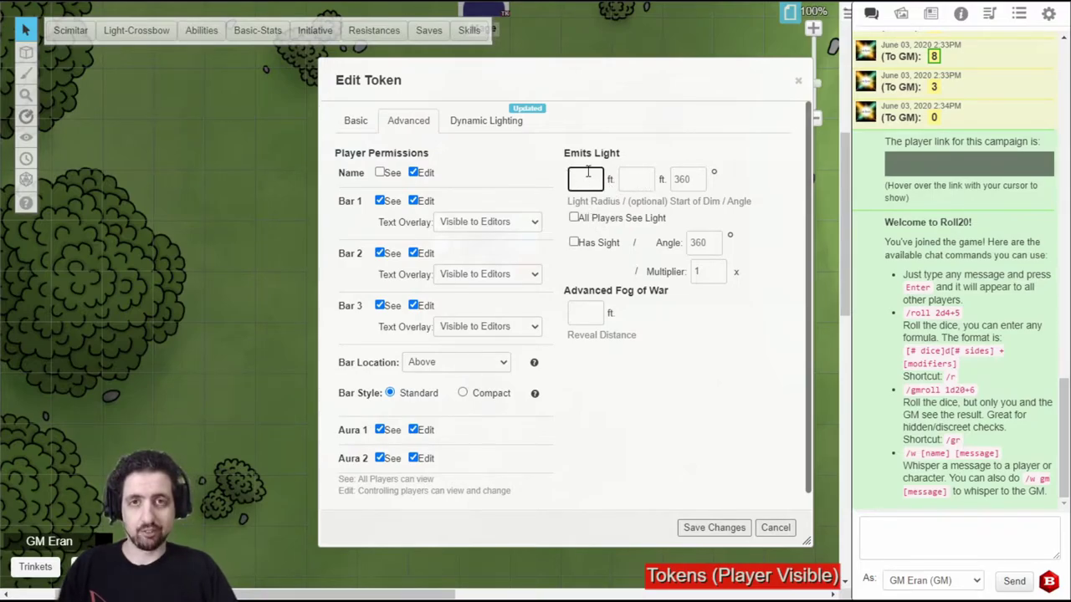
{"action": "left_click", "coordinate": [643, 174]}
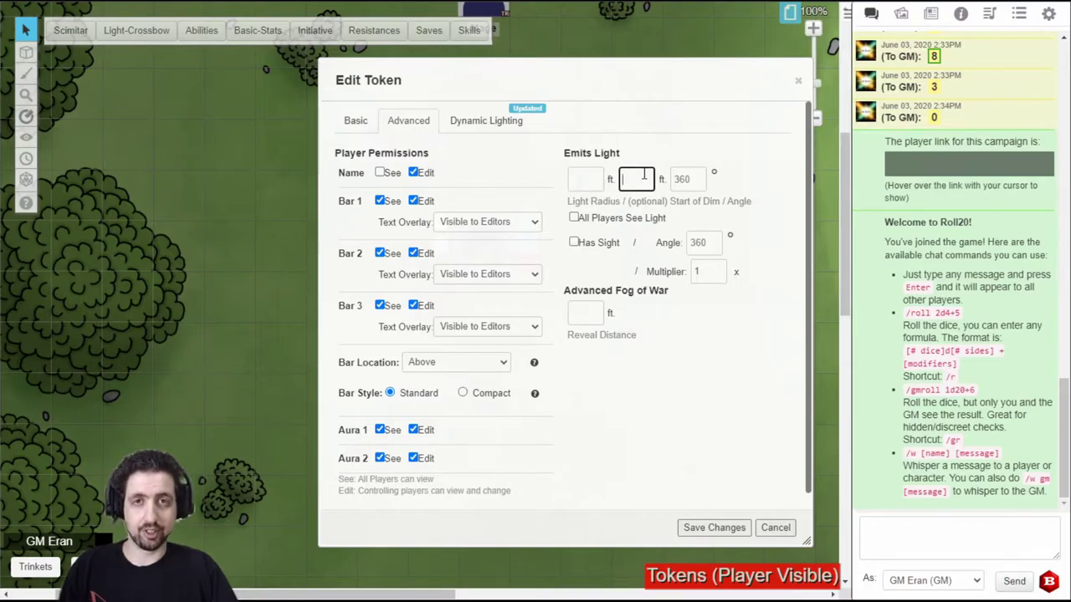
{"action": "left_click", "coordinate": [685, 179]}
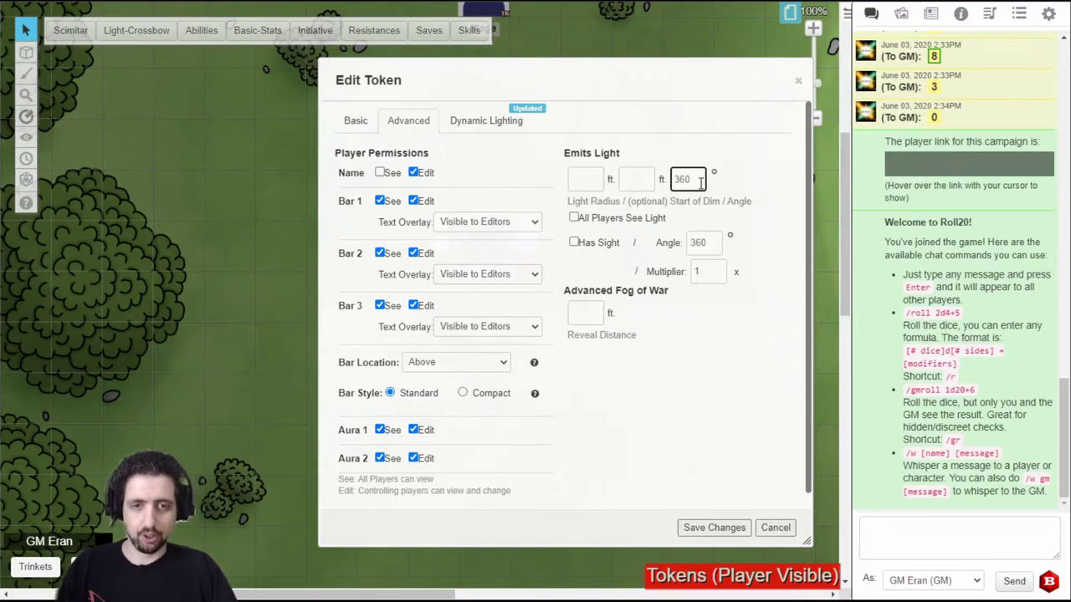
{"action": "left_click", "coordinate": [574, 219]}
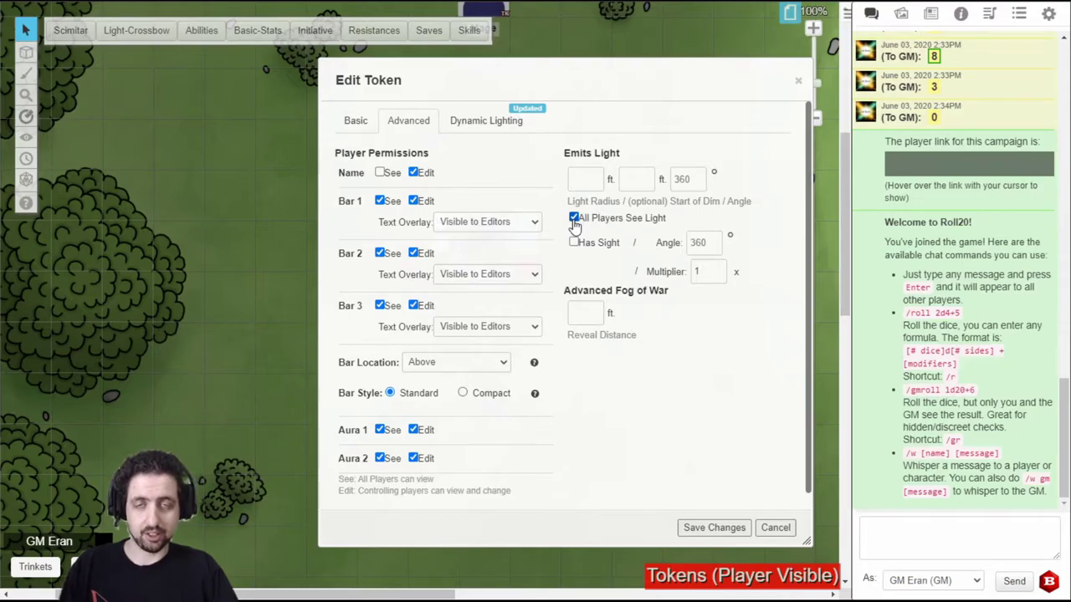
{"action": "left_click", "coordinate": [574, 219]}
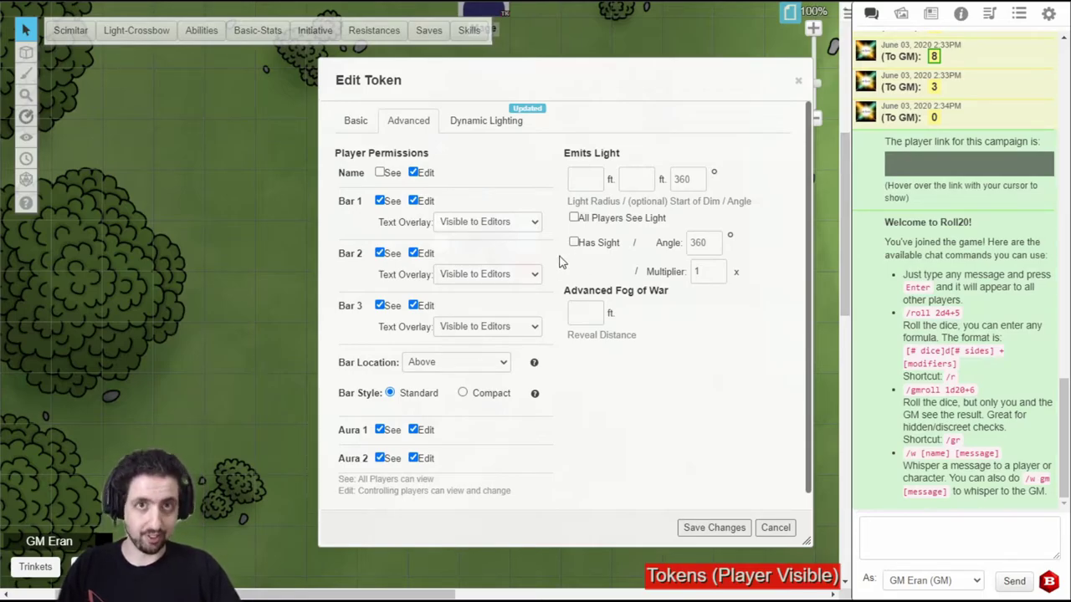
Give the Bandit 40 ft emitted light dimming at 20 ft, turn on sight, and save.
{"action": "left_click", "coordinate": [578, 322]}
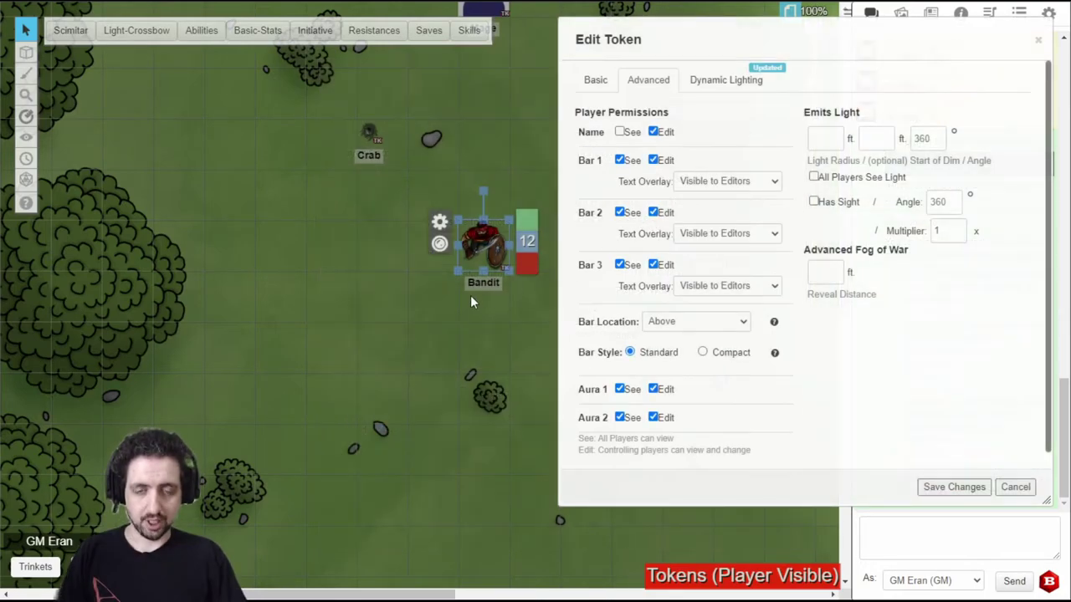
{"action": "left_click", "coordinate": [824, 136]}
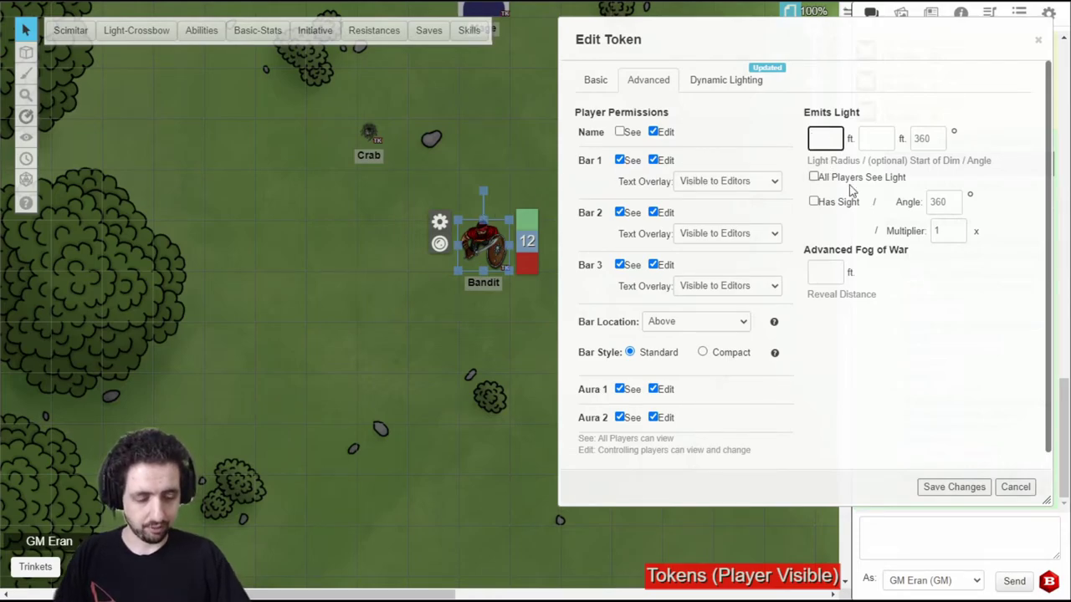
{"action": "type", "text": "40"}
{"action": "key", "text": "Tab"}
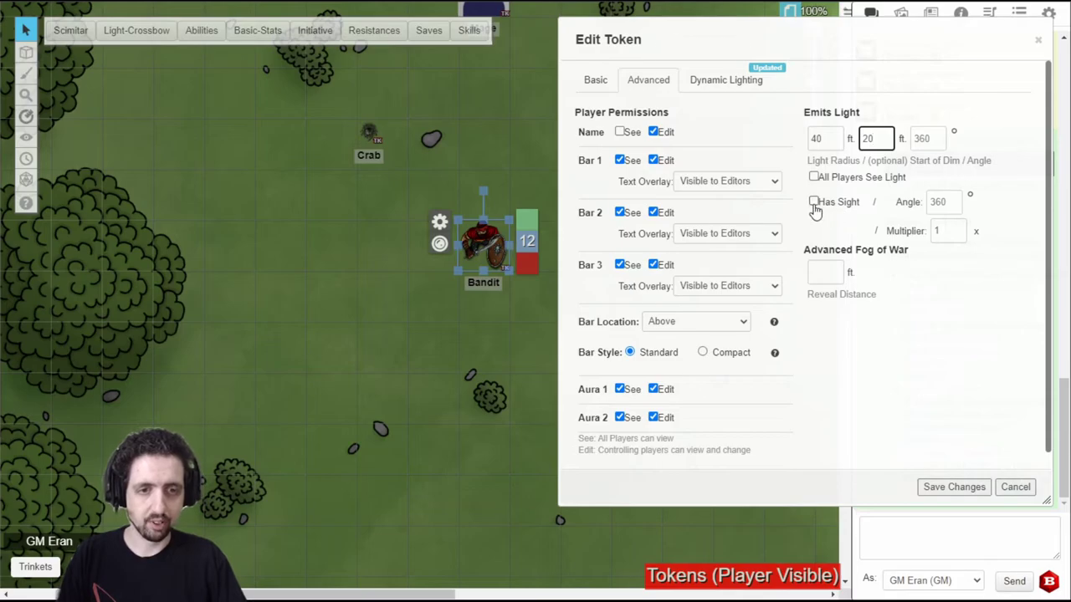
{"action": "left_click", "coordinate": [814, 202]}
{"action": "left_click", "coordinate": [835, 275]}
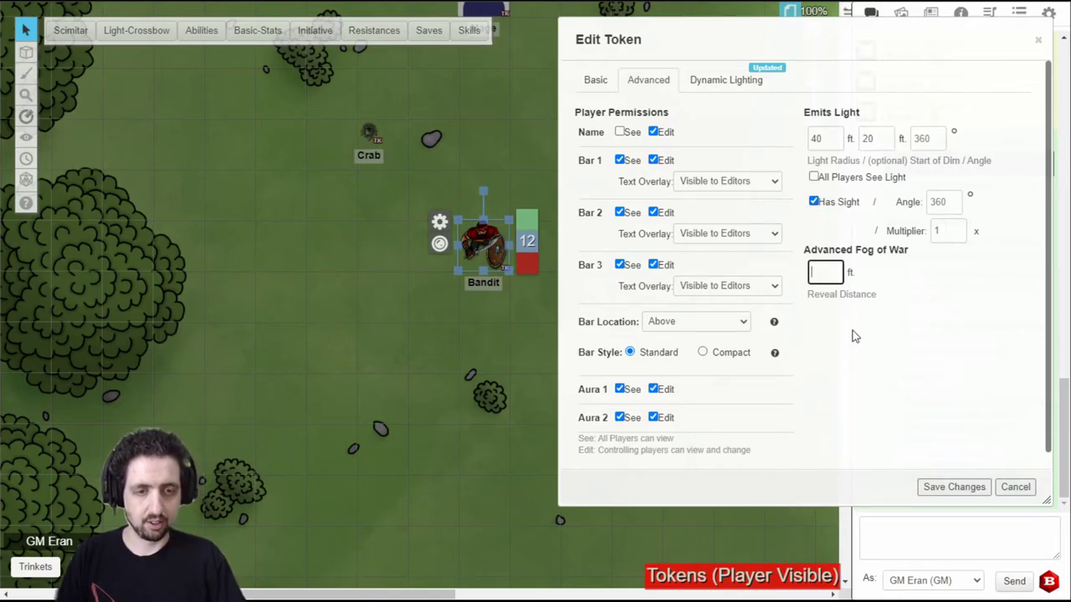
{"action": "type", "text": "40"}
{"action": "left_click", "coordinate": [861, 334]}
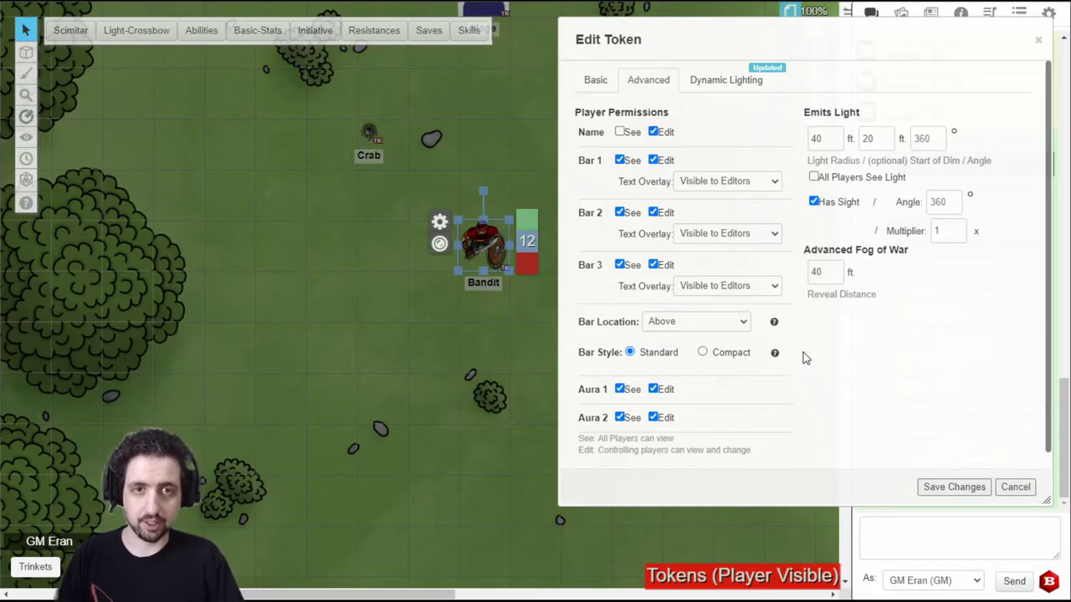
{"action": "left_click", "coordinate": [952, 487]}
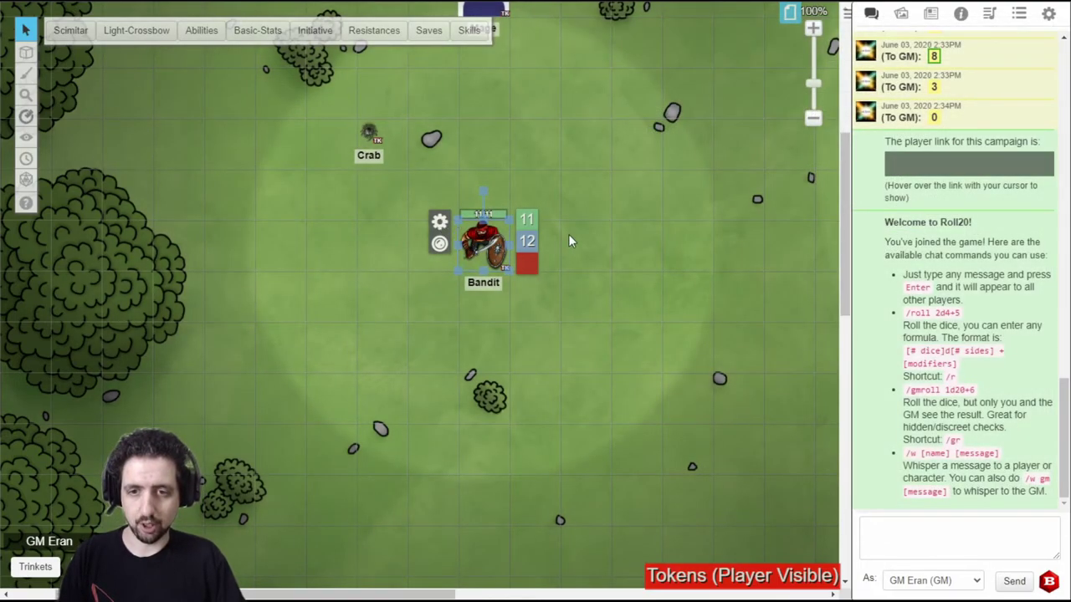
Preview the map from the Bandit's vision with Ctrl+L and move it beside the rock.
{"action": "scroll", "coordinate": [602, 245], "scroll_direction": "down", "scroll_amount": 2}
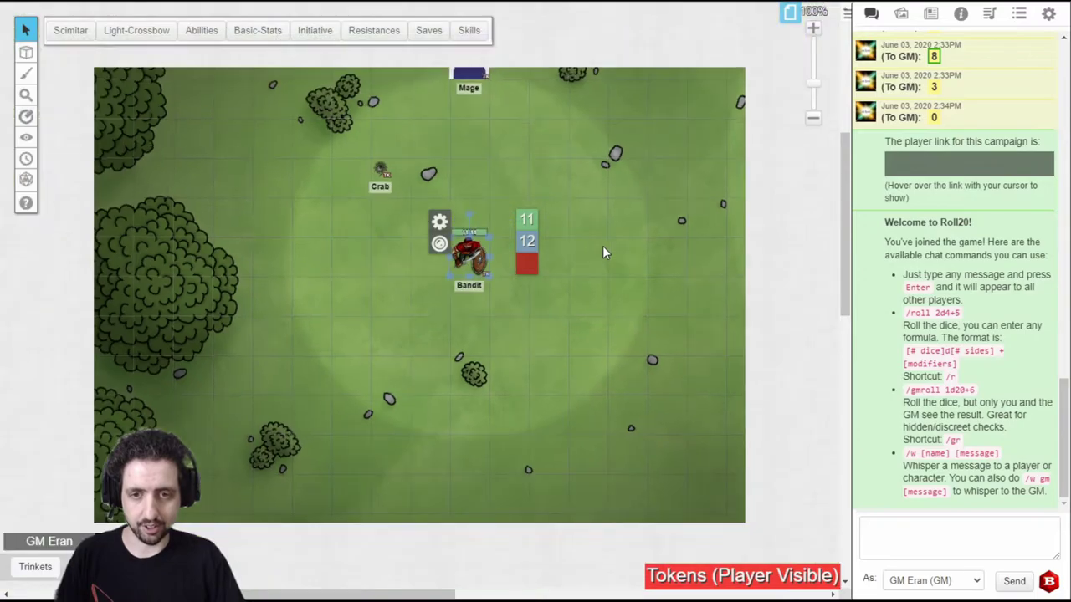
{"action": "left_click", "coordinate": [539, 266]}
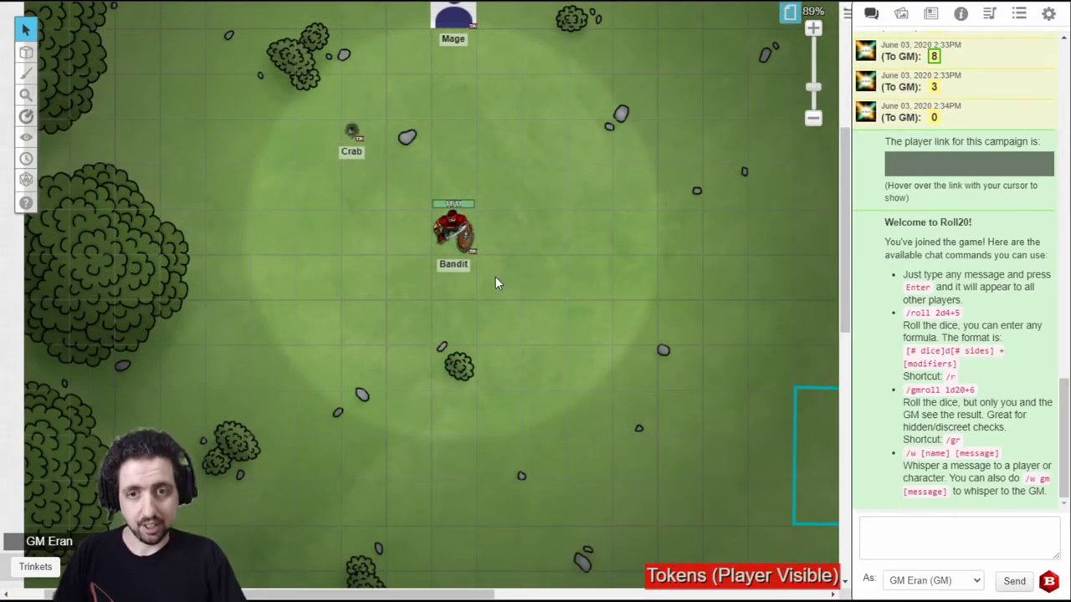
{"action": "left_click", "coordinate": [452, 234]}
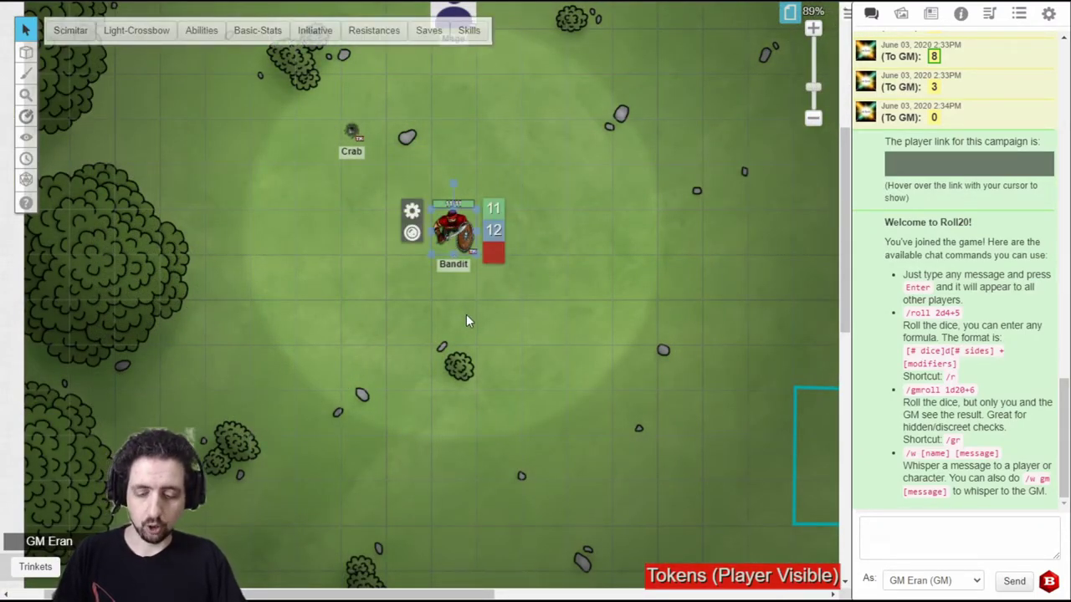
{"action": "key", "text": "ctrl+l"}
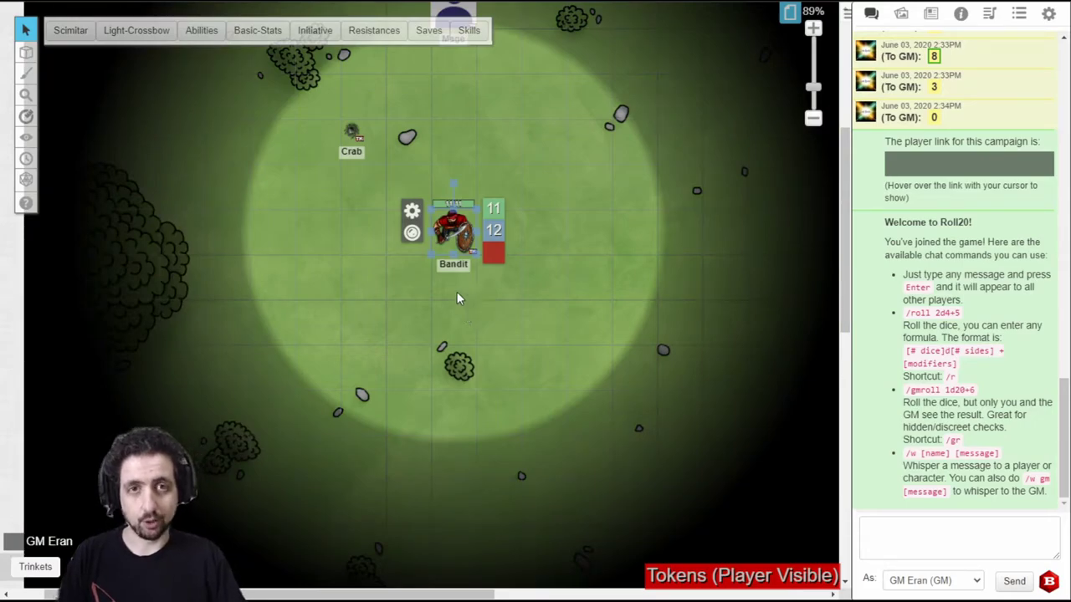
{"action": "scroll", "coordinate": [543, 256], "scroll_direction": "down", "scroll_amount": 2}
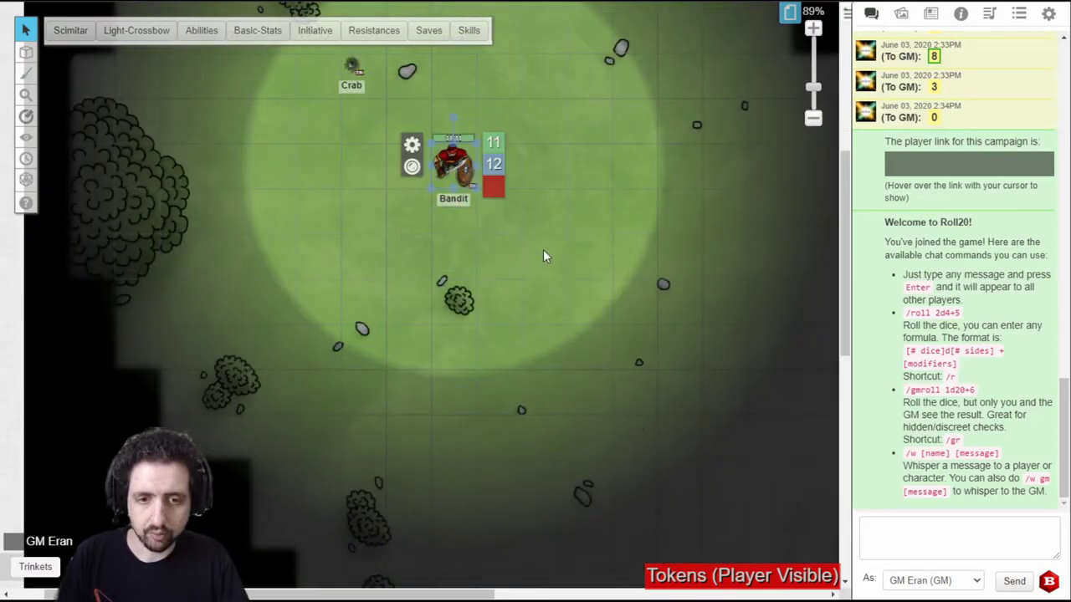
{"action": "left_click_drag", "start_coordinate": [466, 209], "coordinate": [341, 381]}
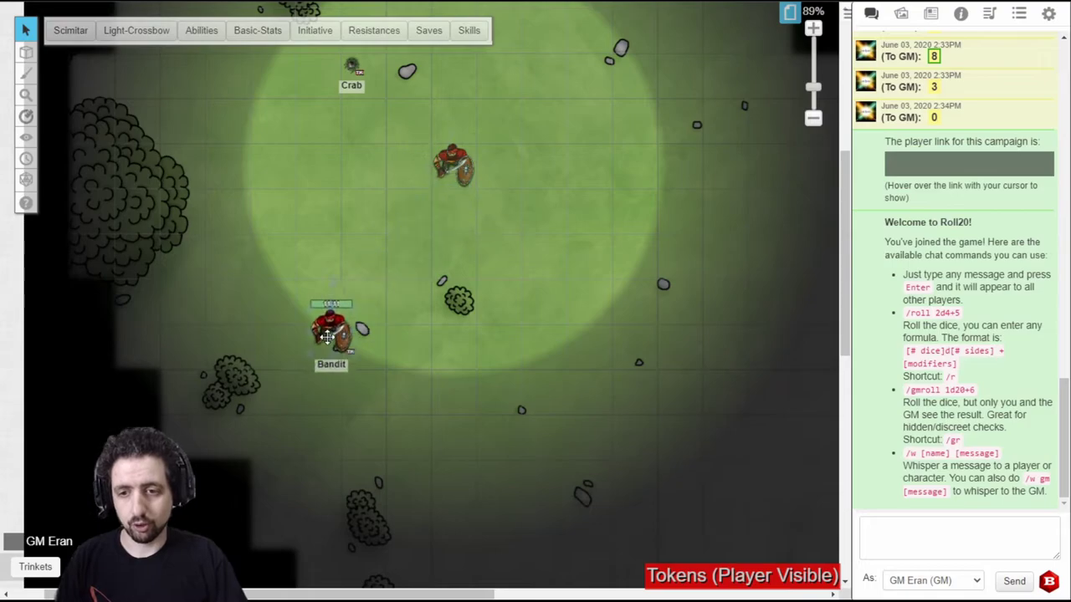
{"action": "scroll", "coordinate": [333, 330], "scroll_direction": "down", "scroll_amount": 4}
{"action": "left_click", "coordinate": [318, 201]}
{"action": "left_click_drag", "start_coordinate": [318, 200], "coordinate": [338, 407]}
{"action": "scroll", "coordinate": [338, 407], "scroll_direction": "down", "scroll_amount": 6}
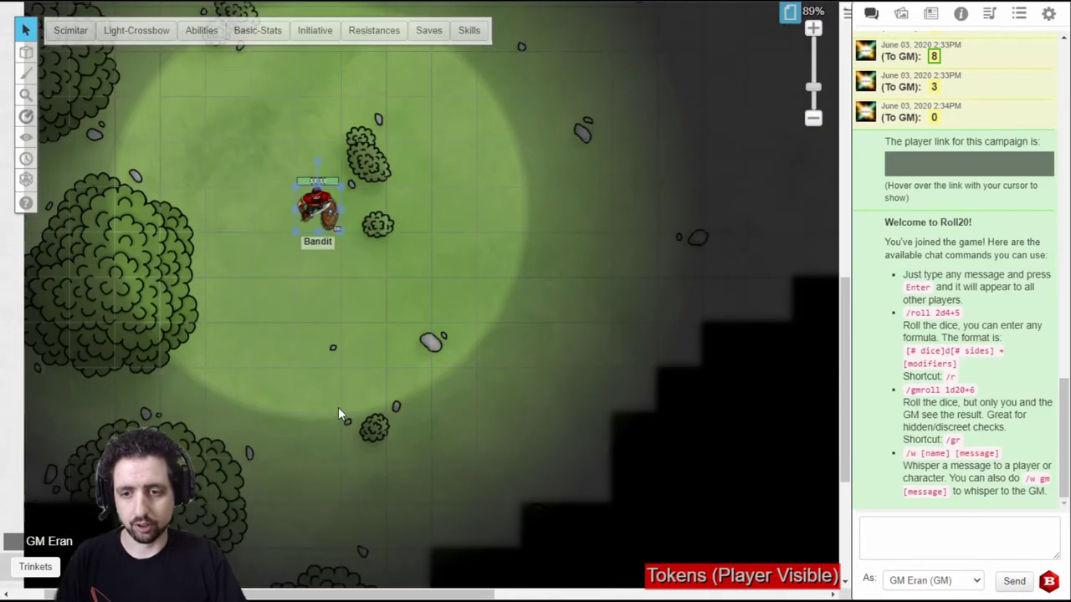
{"action": "left_click_drag", "start_coordinate": [316, 223], "coordinate": [440, 385]}
{"action": "scroll", "coordinate": [491, 343], "scroll_direction": "down", "scroll_amount": 5}
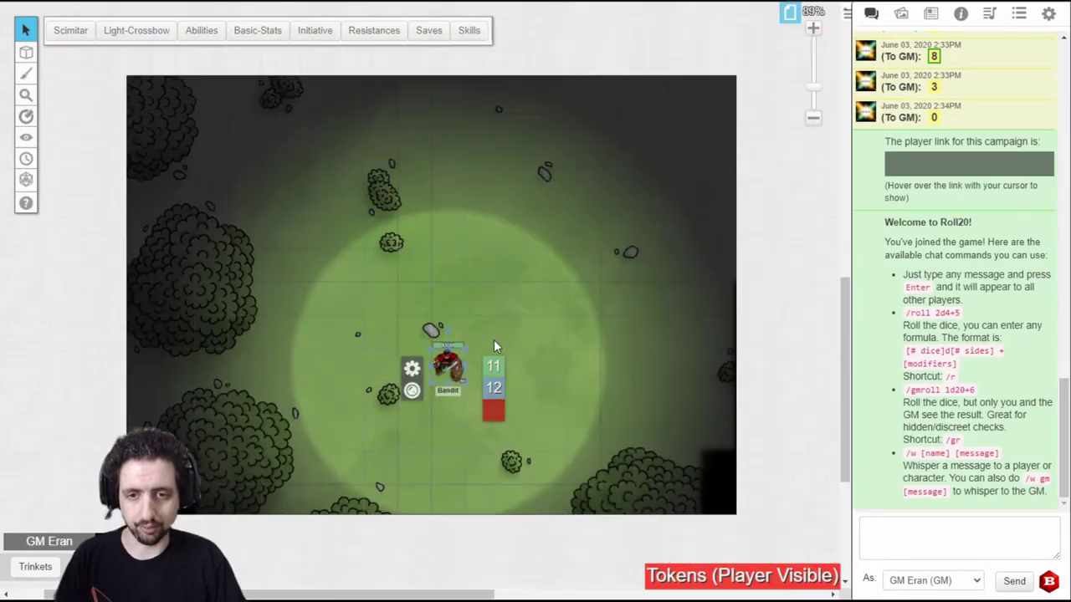
{"action": "scroll", "coordinate": [491, 338], "scroll_direction": "down", "scroll_amount": 2}
Show the Bandit's artwork full screen with Shift+Z, then close it to return to the map.
{"action": "scroll", "coordinate": [440, 271], "scroll_direction": "up", "scroll_amount": 5}
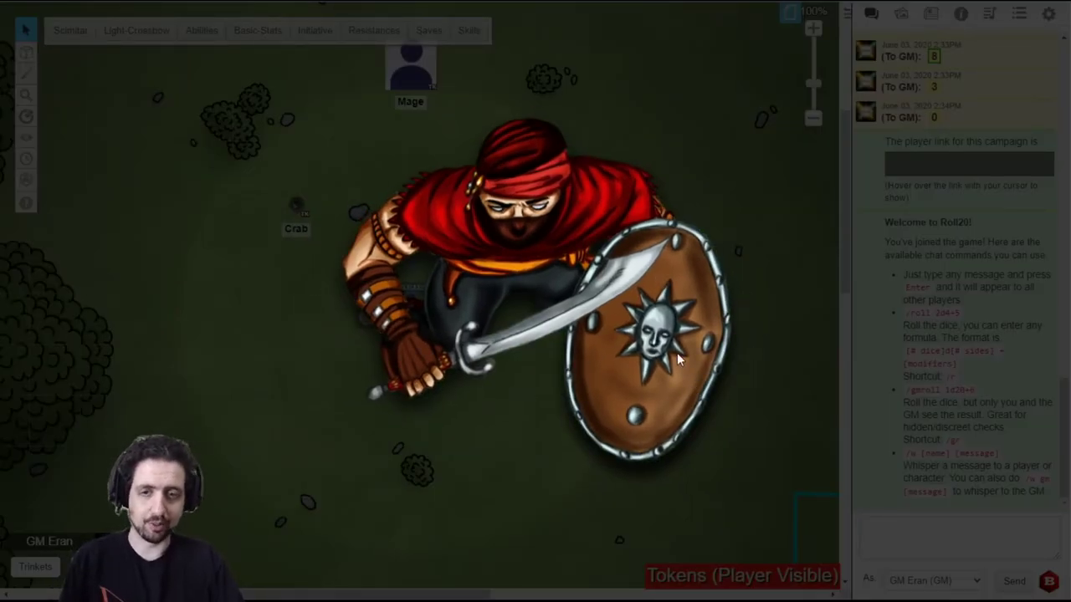
{"action": "left_click", "coordinate": [484, 430]}
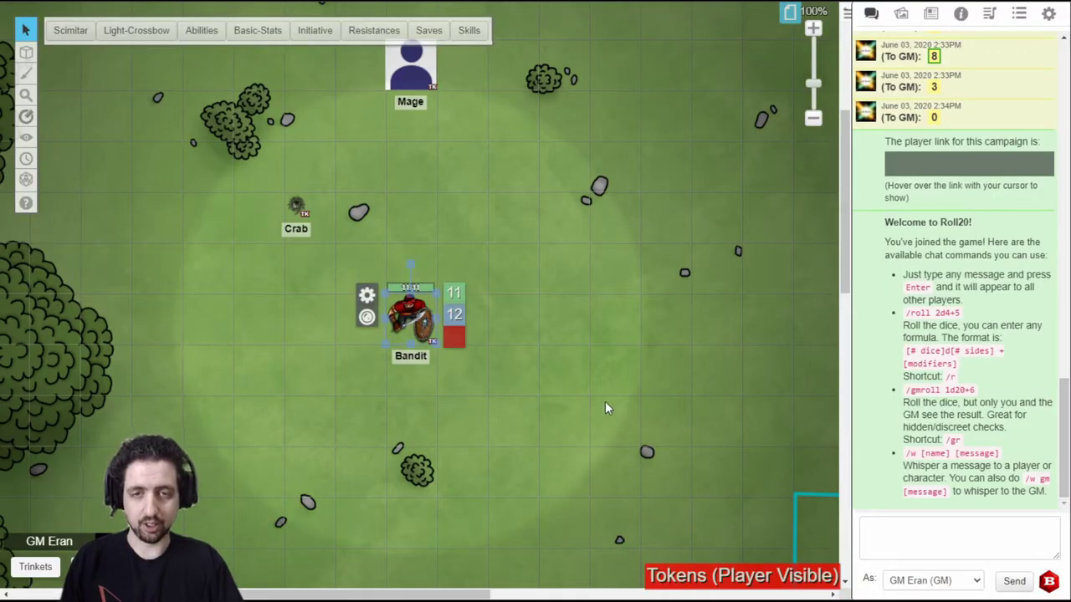
{"action": "key", "text": "shift+z"}
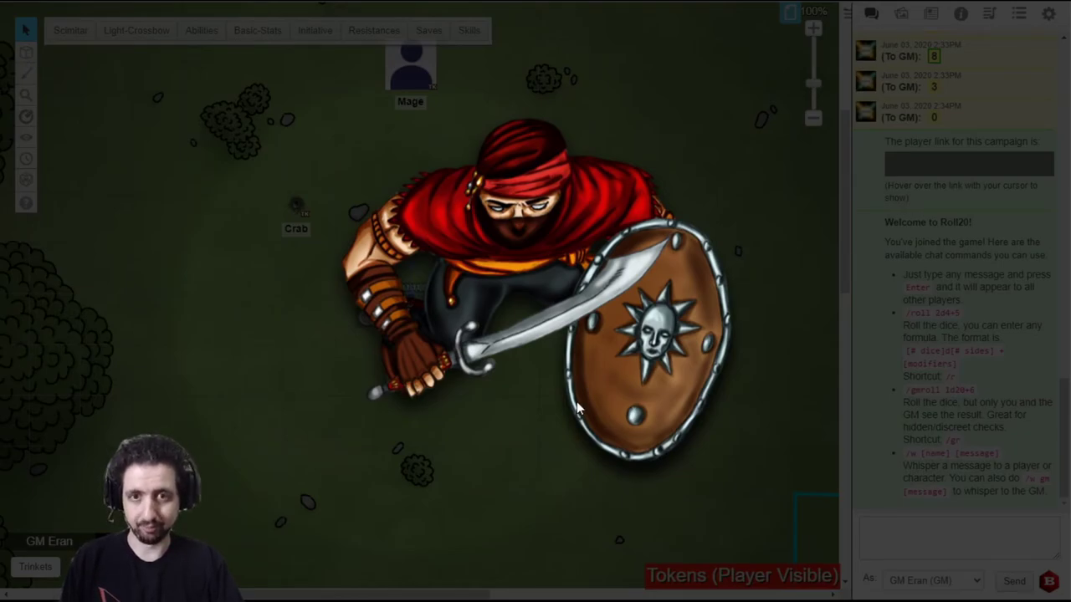
{"action": "left_click", "coordinate": [699, 479]}
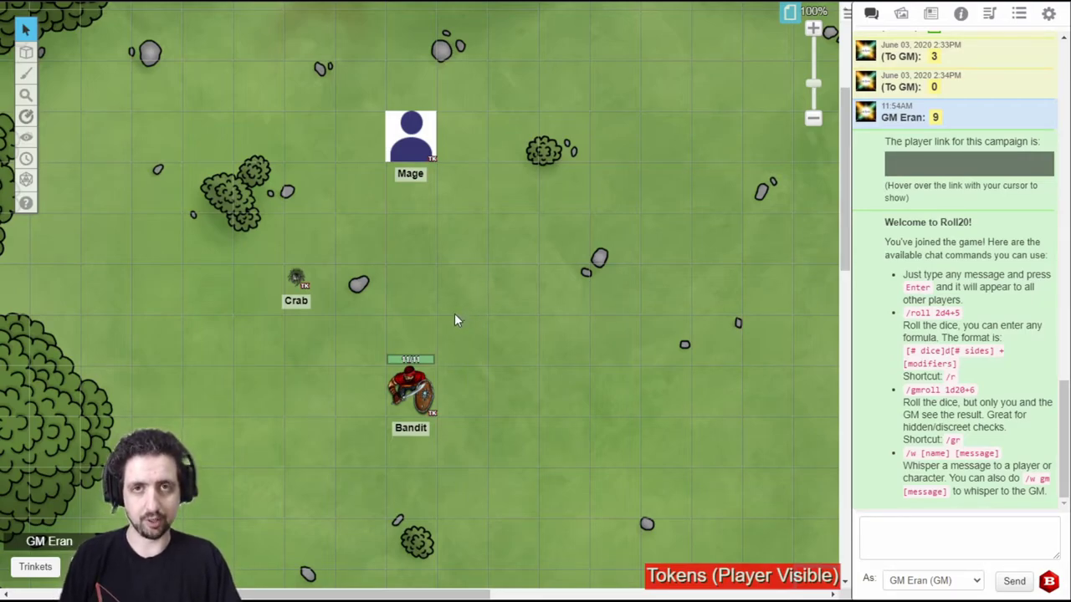
Copy the Bandit token from its right-click menu and paste a second Bandit.
{"action": "right_click", "coordinate": [437, 394]}
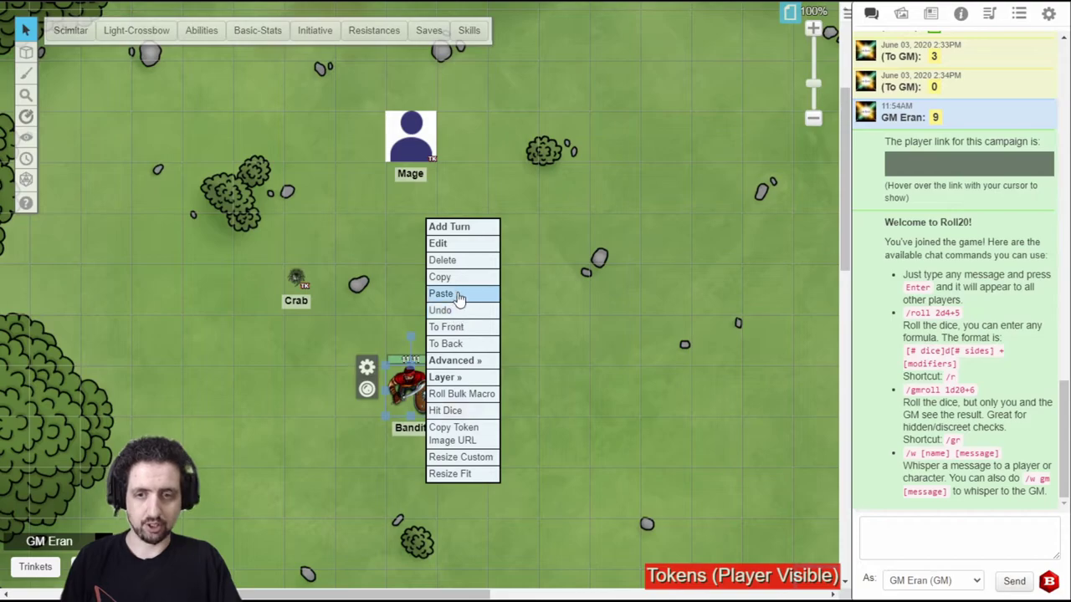
{"action": "left_click", "coordinate": [462, 282]}
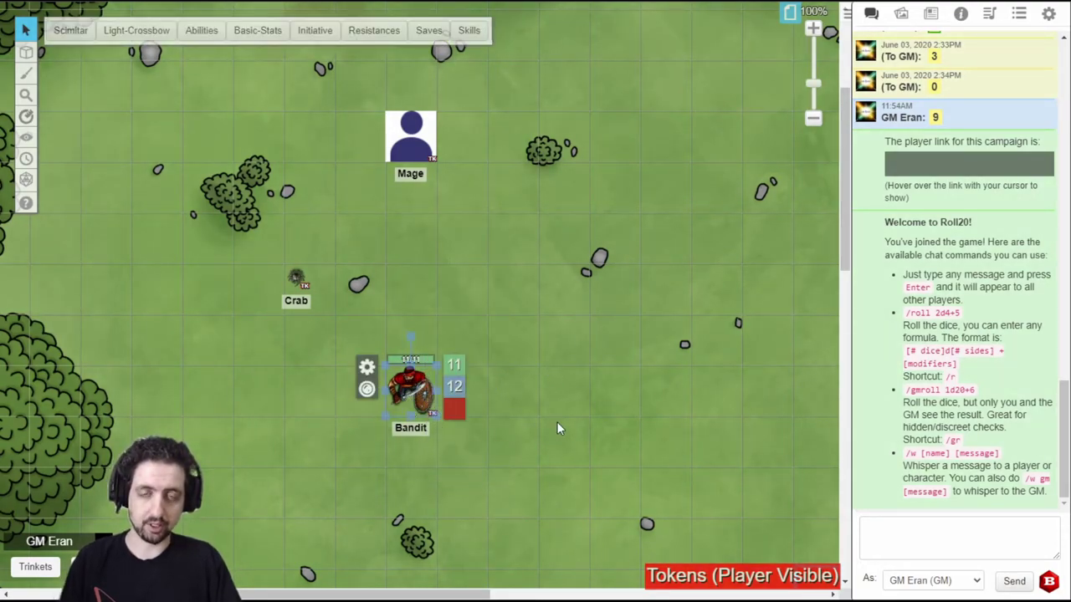
{"action": "left_click", "coordinate": [515, 395]}
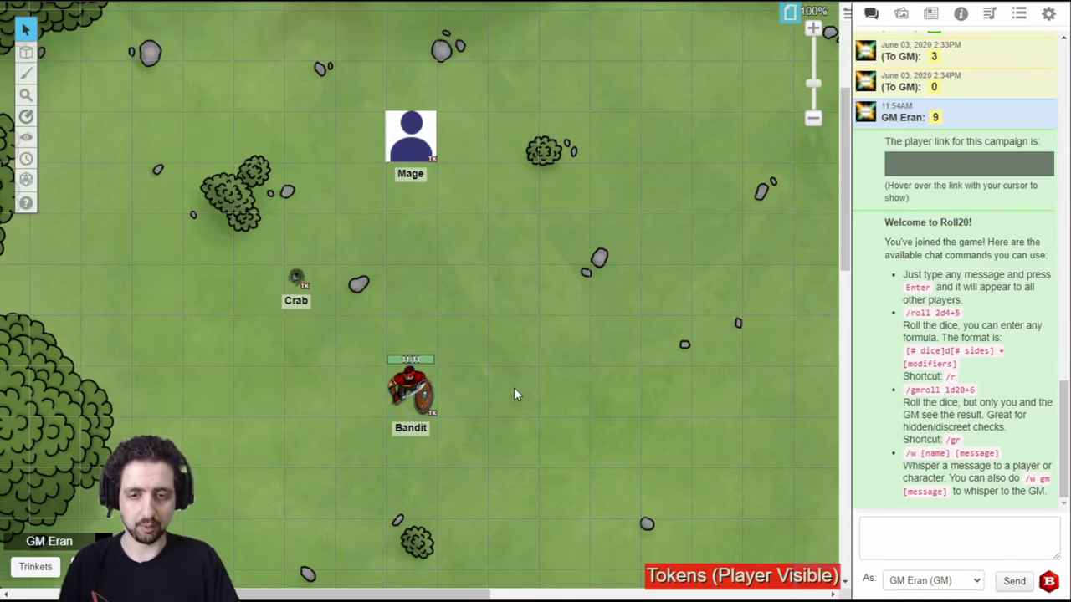
{"action": "key", "text": "ctrl+v"}
{"action": "left_click", "coordinate": [506, 387]}
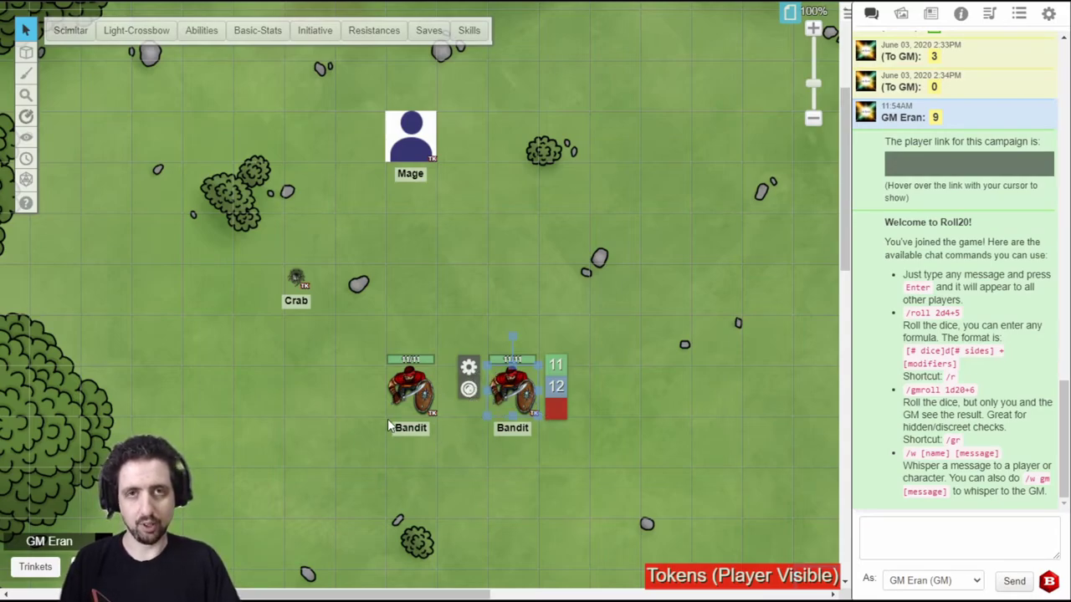
Lower one Bandit's hit points to 9 of 11 and paste a third Bandit.
{"action": "left_click", "coordinate": [409, 383]}
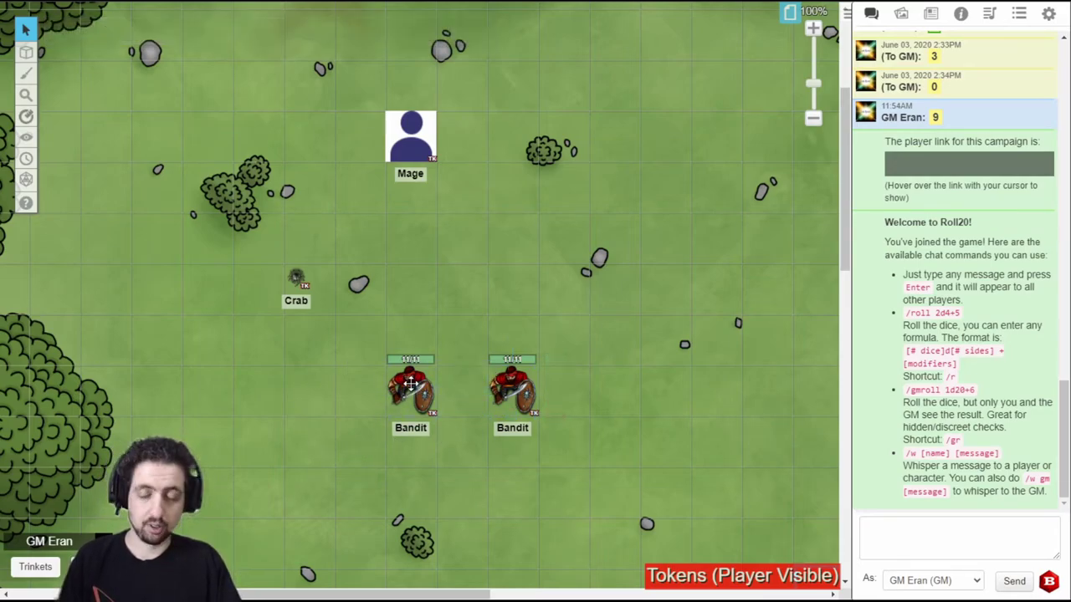
{"action": "left_click", "coordinate": [410, 383]}
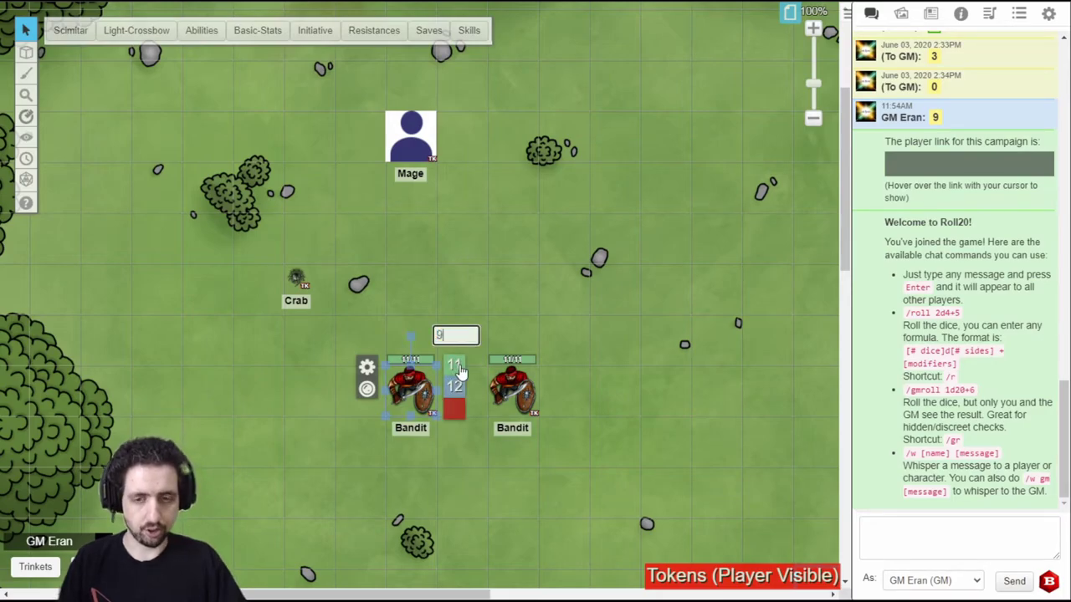
{"action": "left_click", "coordinate": [306, 392]}
{"action": "key", "text": "ctrl+v"}
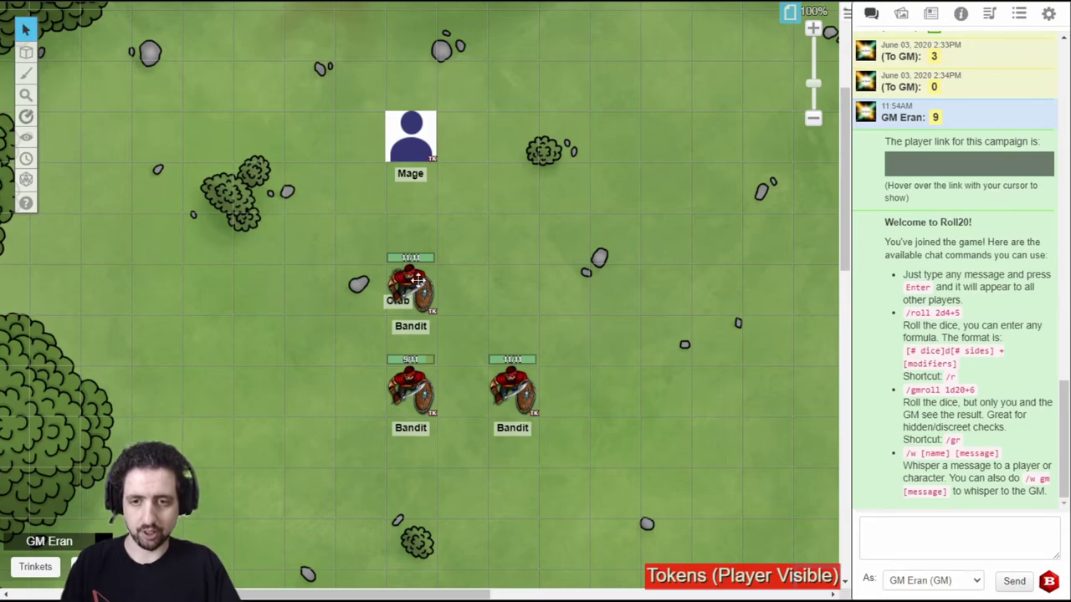
Send the top Bandit to the back and drag the Crab out to the right.
{"action": "right_click", "coordinate": [416, 282]}
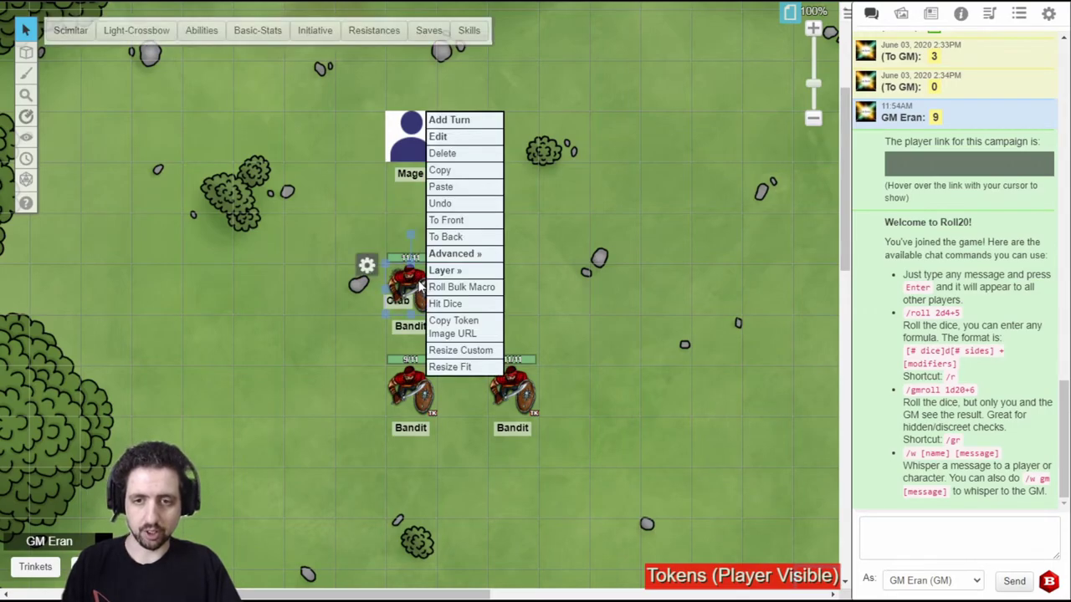
{"action": "left_click", "coordinate": [456, 237]}
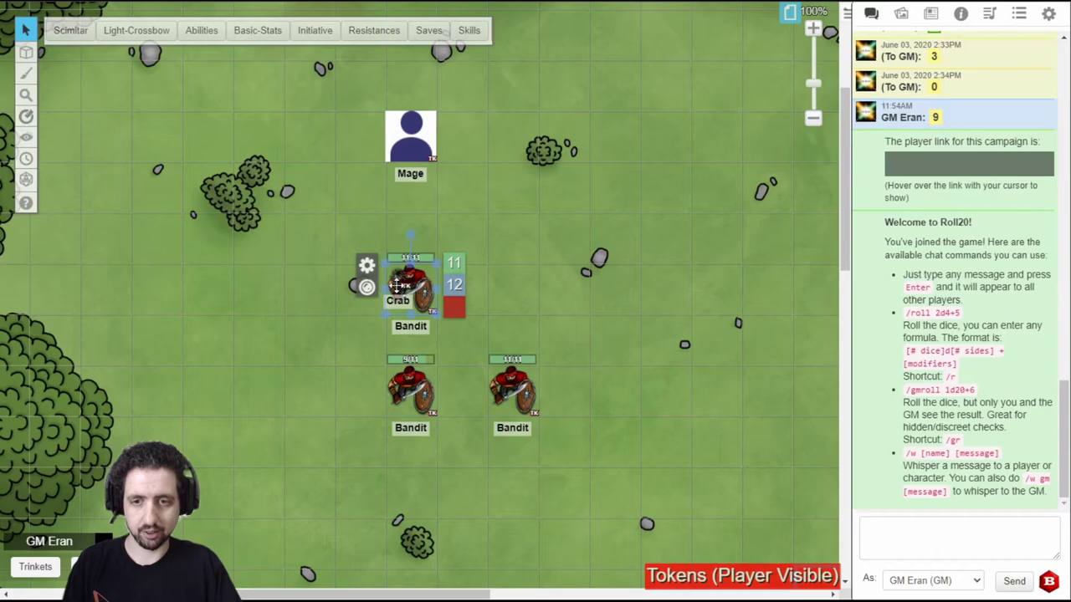
{"action": "left_click", "coordinate": [431, 334]}
{"action": "left_click_drag", "start_coordinate": [395, 277], "coordinate": [445, 276]}
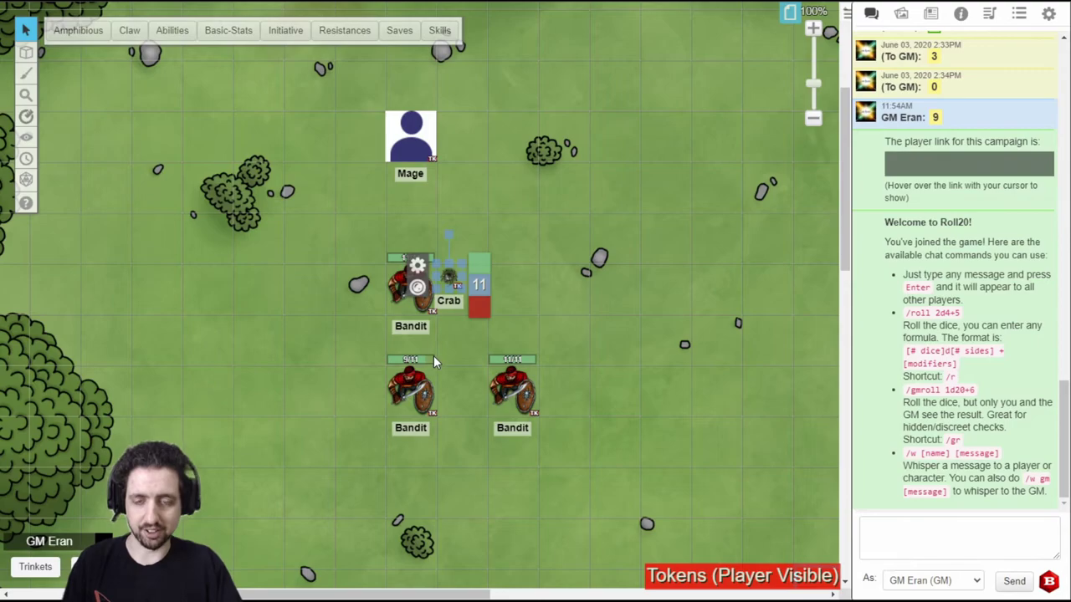
Reposition the Bandit beside the Crab, just below the Mage.
{"action": "left_click", "coordinate": [408, 286]}
{"action": "mouse_move", "coordinate": [408, 285]}
{"action": "left_mouse_down"}
{"action": "mouse_move", "coordinate": [408, 240]}
{"action": "mouse_move", "coordinate": [368, 245]}
{"action": "mouse_move", "coordinate": [362, 288]}
{"action": "mouse_move", "coordinate": [406, 293]}
{"action": "left_mouse_up"}
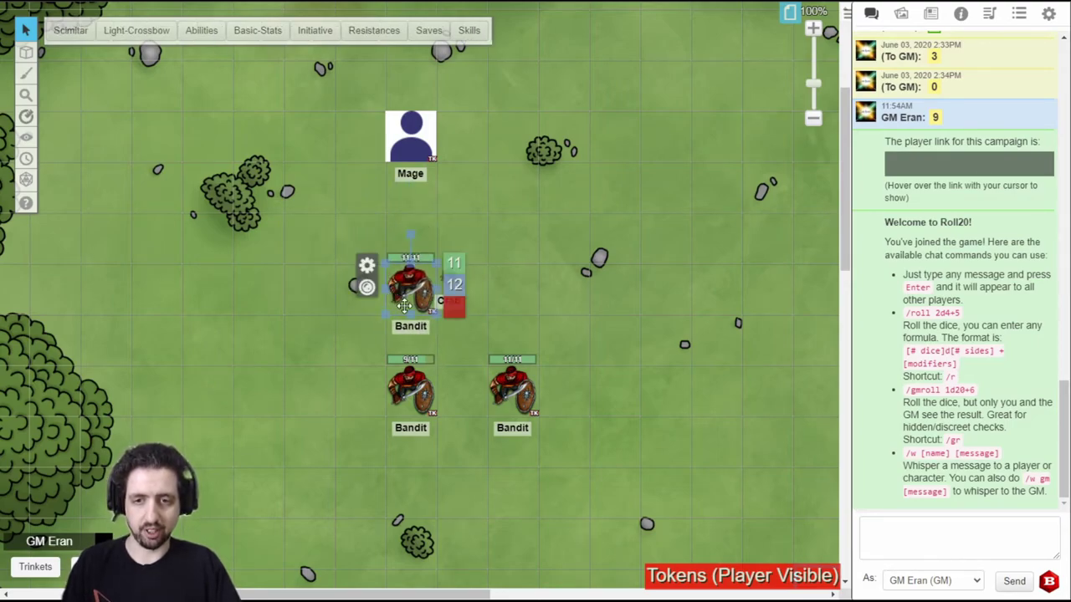
{"action": "right_click", "coordinate": [406, 293]}
{"action": "mouse_move", "coordinate": [450, 266]}
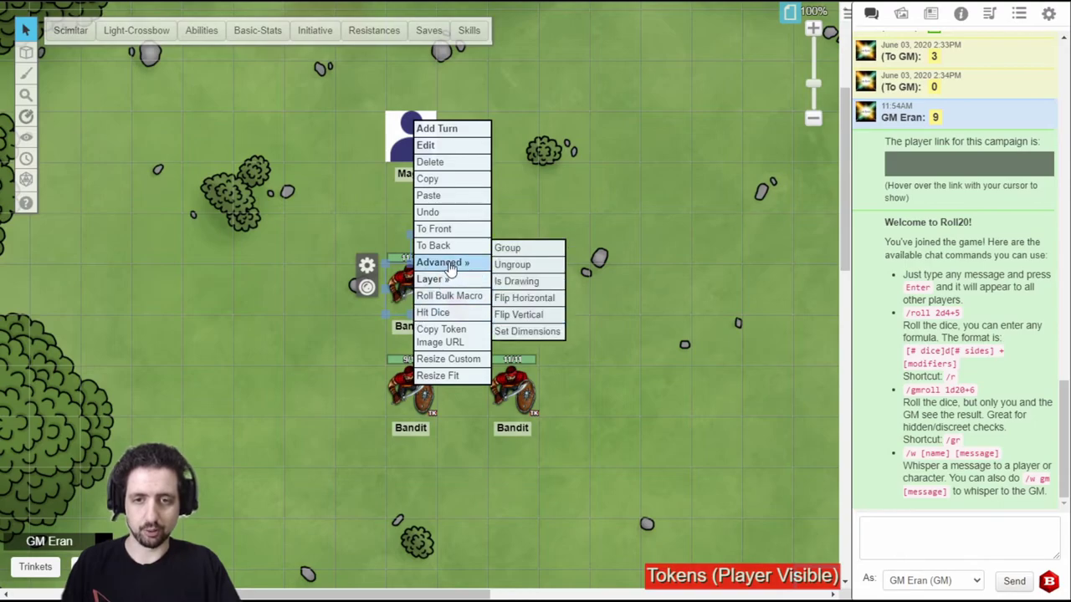
{"action": "left_click", "coordinate": [529, 282]}
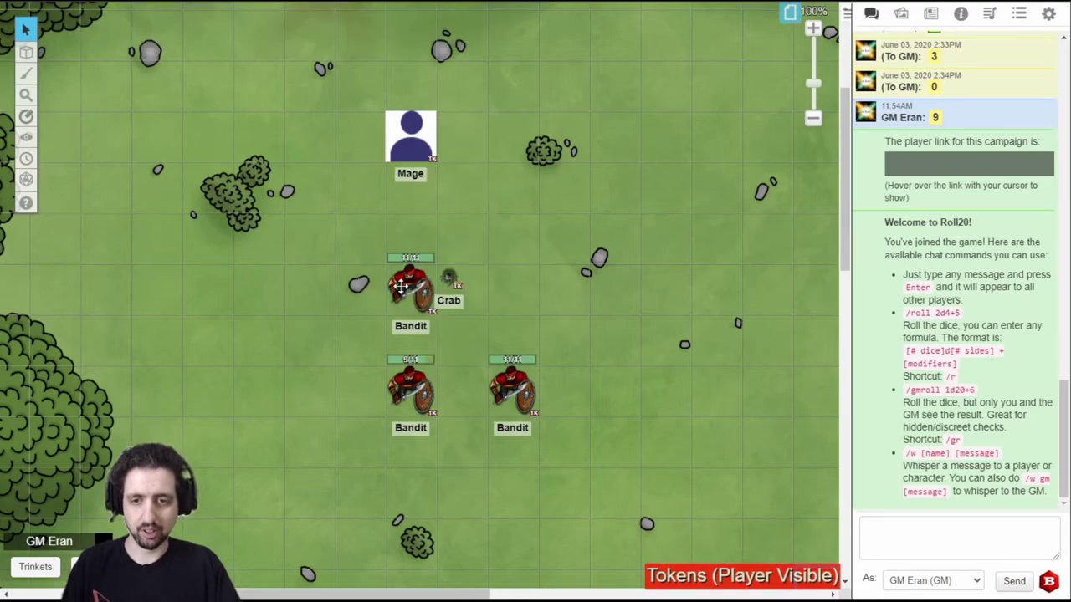
{"action": "left_click", "coordinate": [402, 287]}
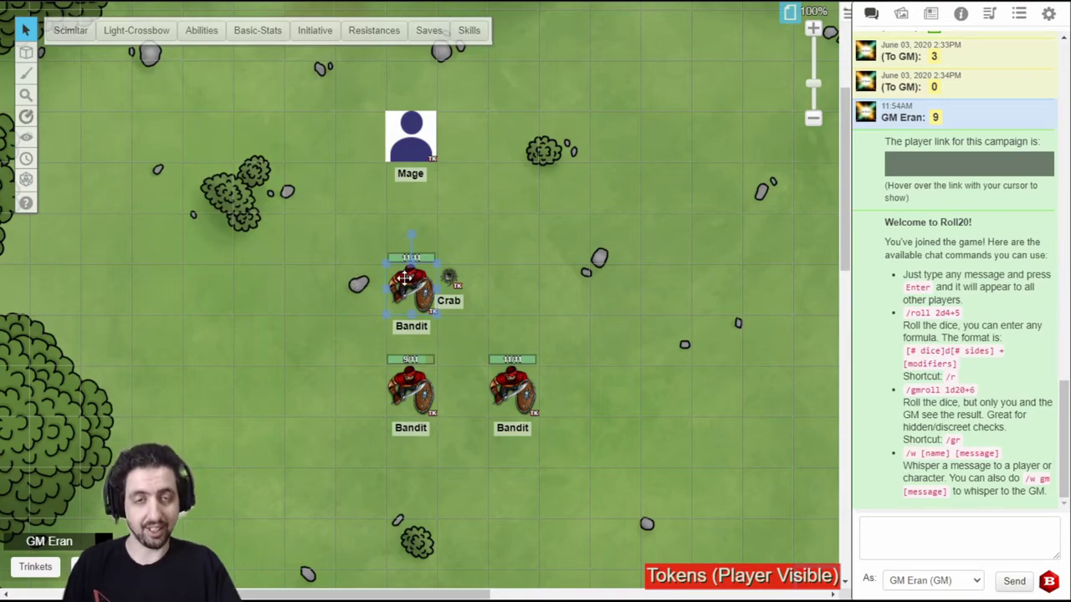
{"action": "left_click_drag", "start_coordinate": [404, 279], "coordinate": [400, 334]}
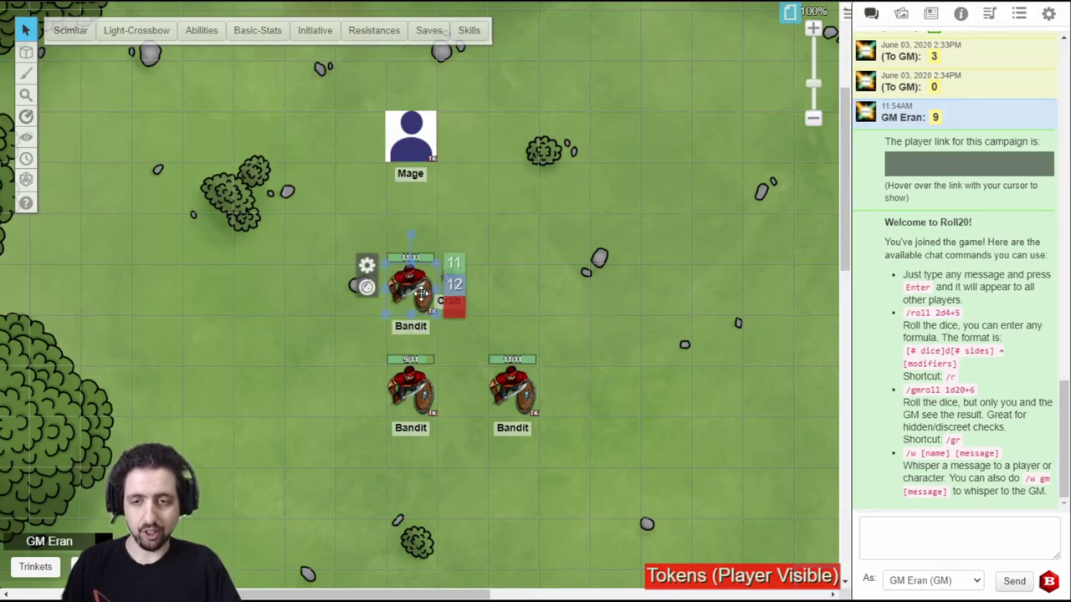
Move the Bandit beside the Crab and flip it horizontally and vertically.
{"action": "left_click_drag", "start_coordinate": [421, 293], "coordinate": [393, 288]}
{"action": "right_click", "coordinate": [394, 287]}
{"action": "mouse_move", "coordinate": [405, 258]}
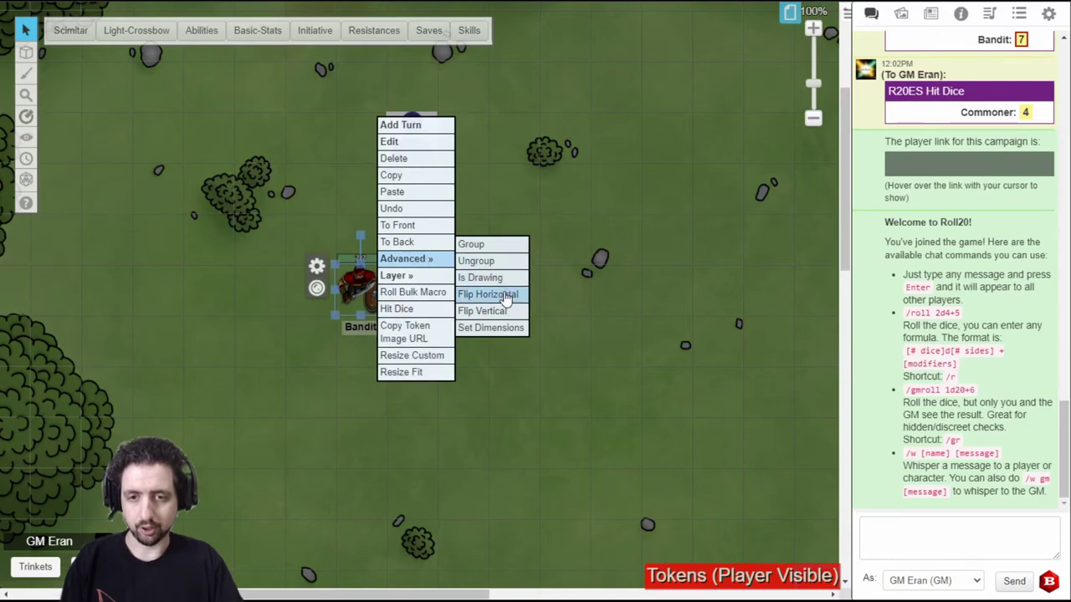
{"action": "left_click", "coordinate": [506, 299]}
{"action": "right_click", "coordinate": [361, 287]}
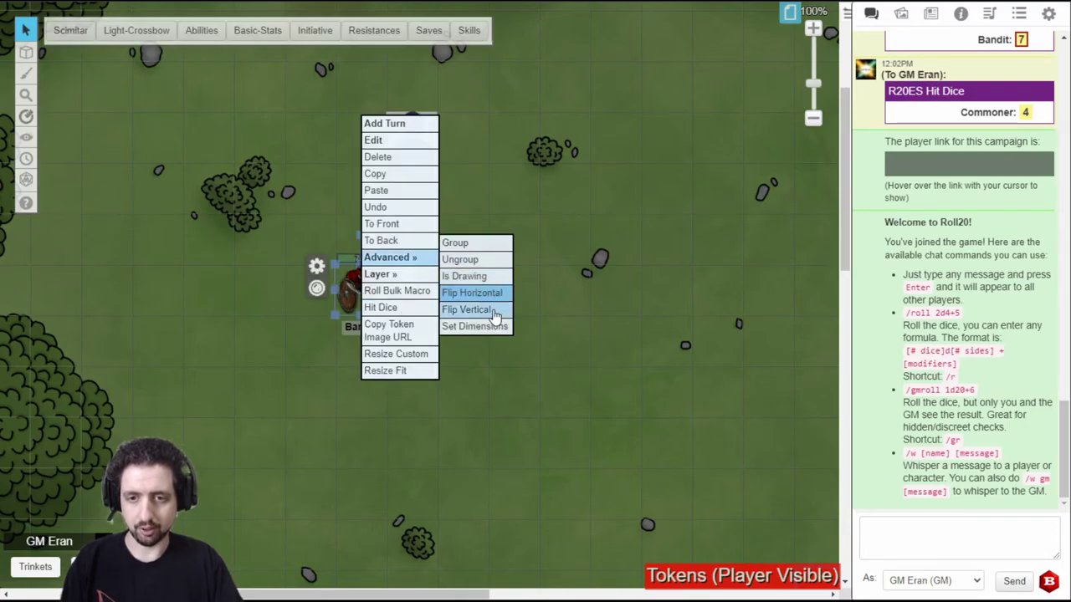
{"action": "left_click", "coordinate": [493, 310]}
Set the Bandit's dimensions to 1 x 1 in grid units.
{"action": "right_click", "coordinate": [360, 288]}
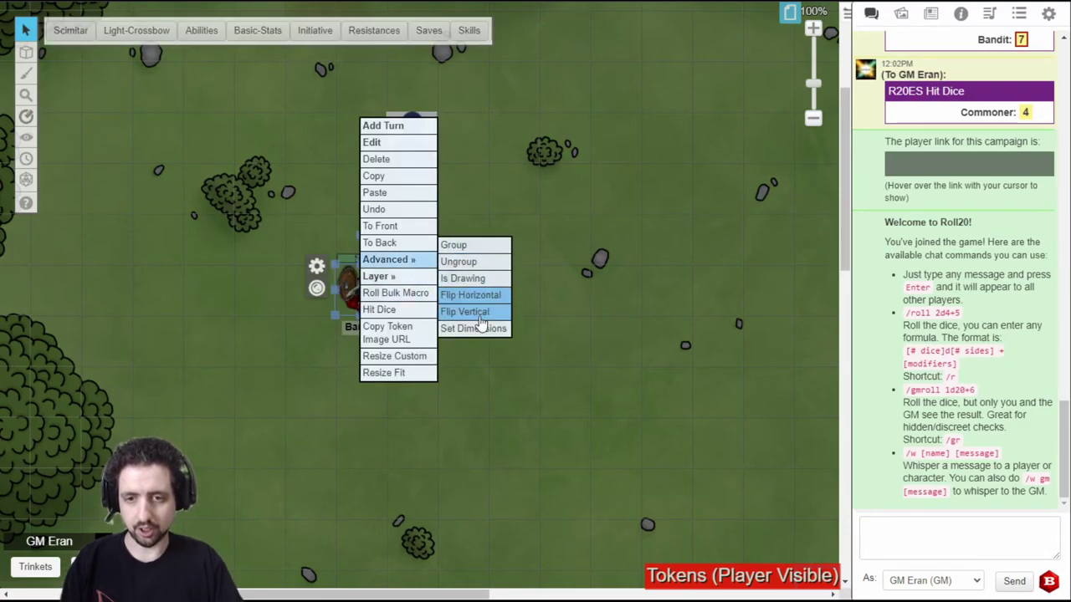
{"action": "left_click", "coordinate": [480, 327]}
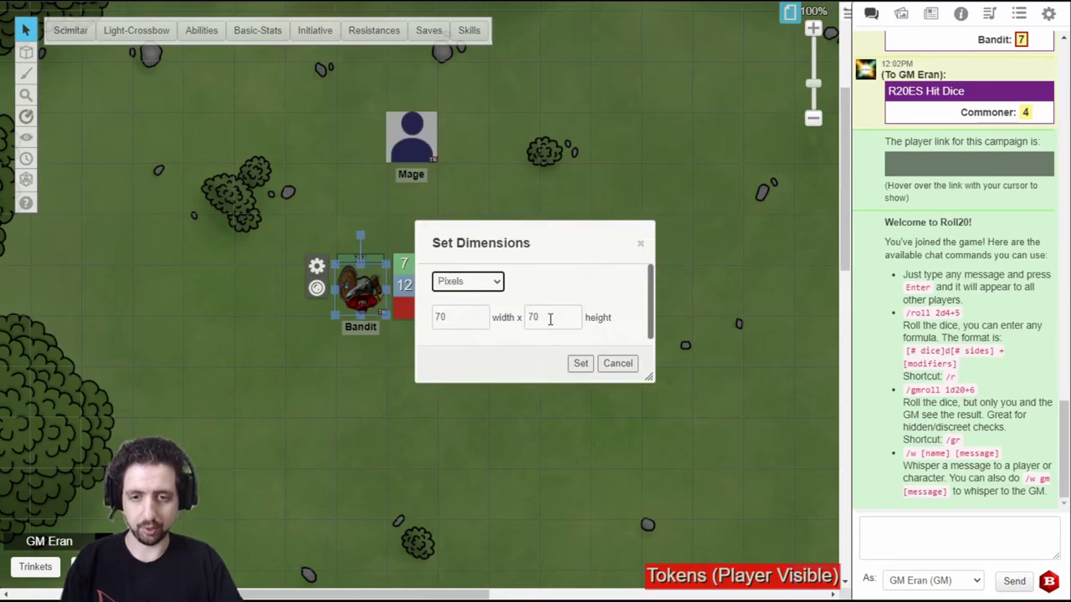
{"action": "left_click", "coordinate": [488, 282]}
{"action": "left_click", "coordinate": [466, 309]}
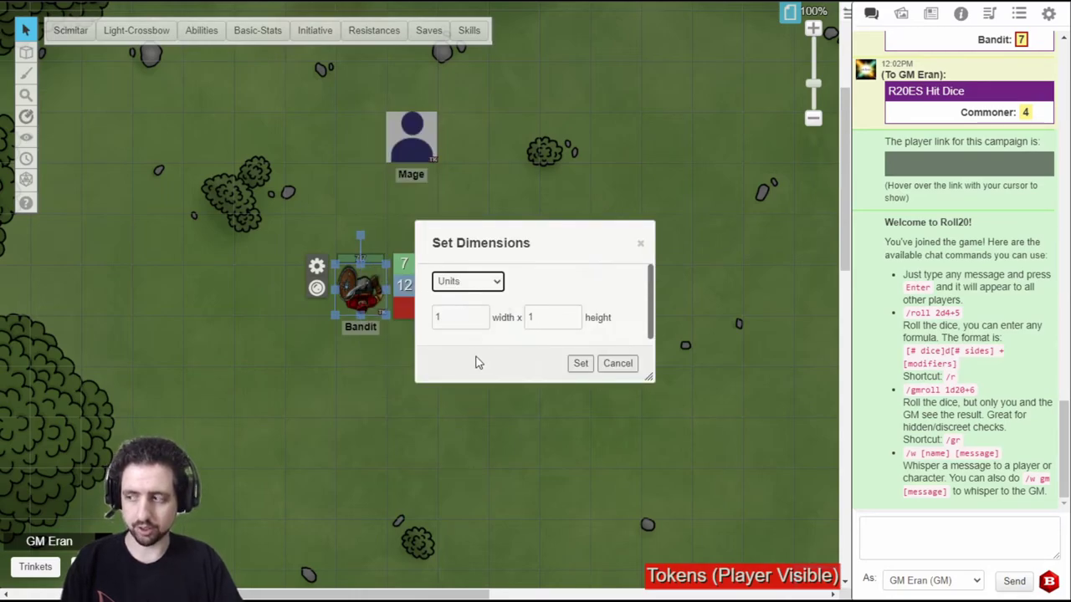
{"action": "left_click", "coordinate": [581, 363]}
{"action": "right_click", "coordinate": [362, 288]}
{"action": "mouse_move", "coordinate": [413, 282]}
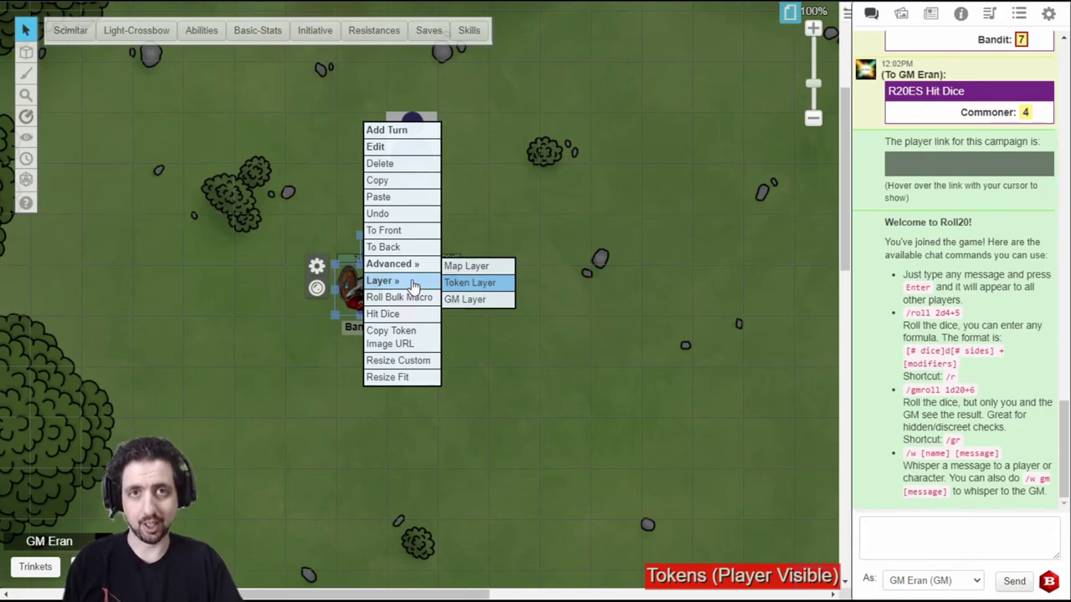
Drop a Commoner rollable-table token onto the map right of the Crab.
{"action": "left_click", "coordinate": [270, 339]}
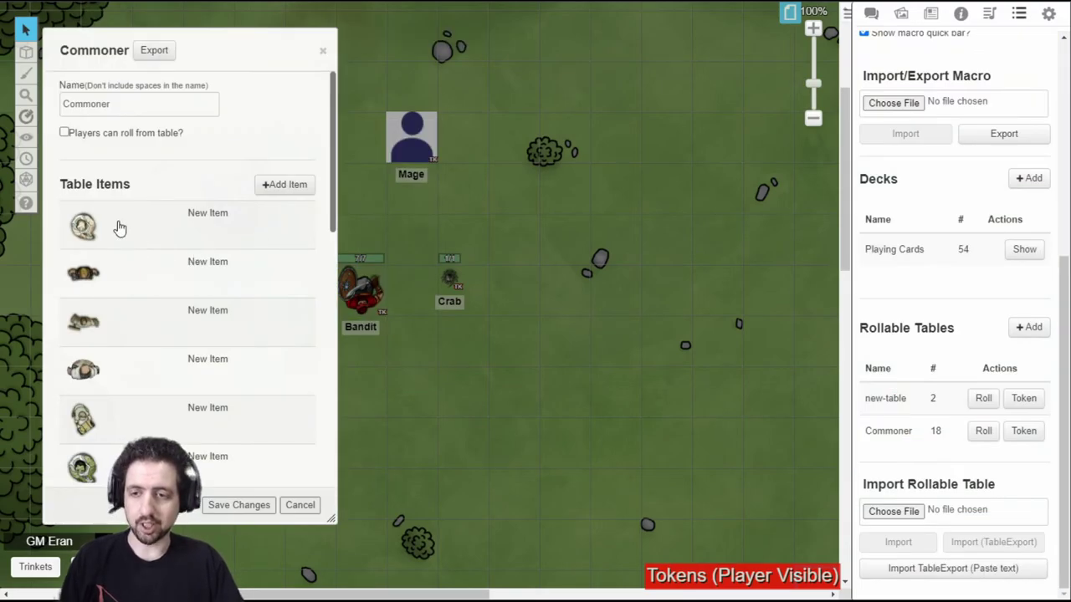
{"action": "scroll", "coordinate": [120, 228], "scroll_direction": "down", "scroll_amount": 7}
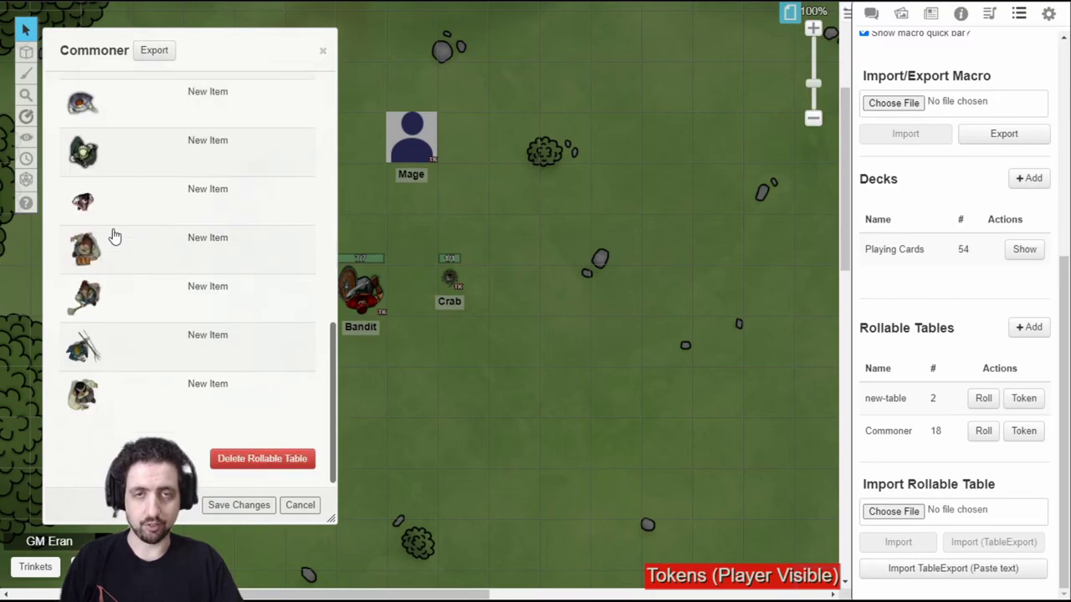
{"action": "left_click", "coordinate": [298, 505]}
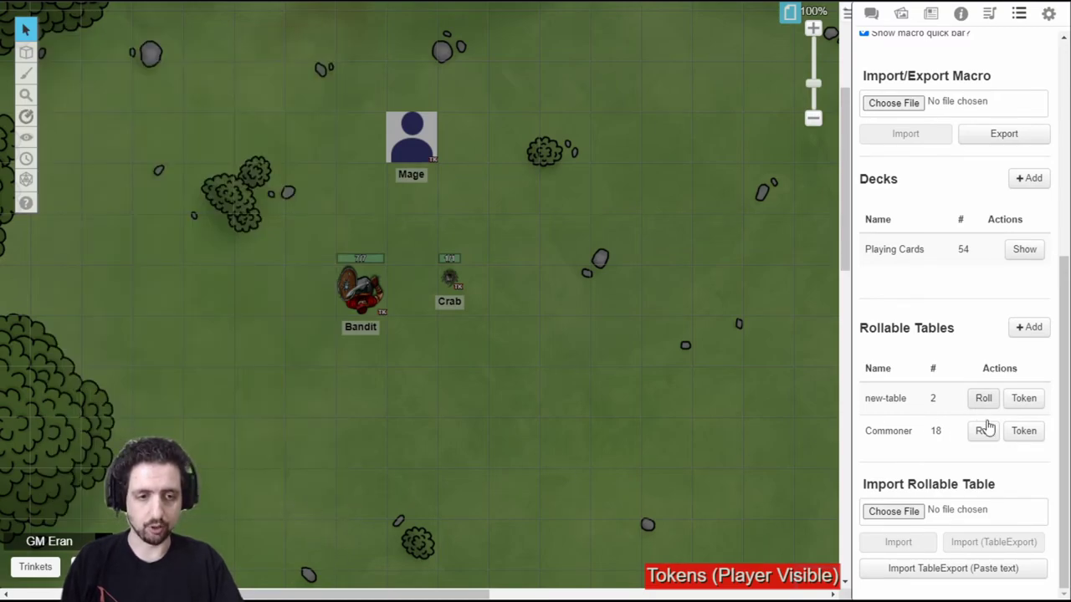
{"action": "left_click", "coordinate": [1024, 431]}
{"action": "left_click_drag", "start_coordinate": [446, 361], "coordinate": [550, 299]}
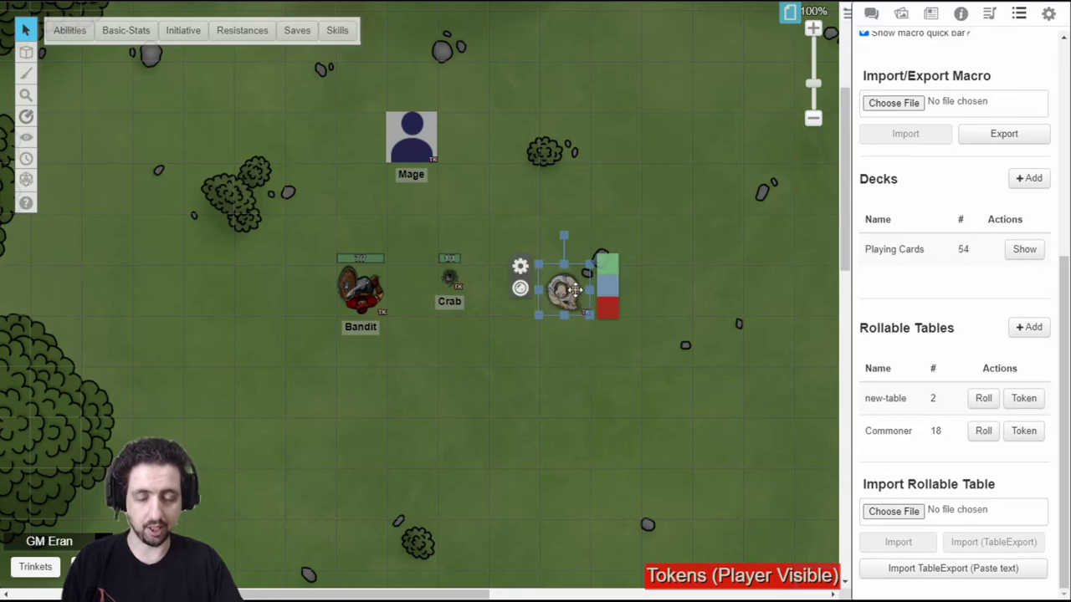
Choose a later side for the Commoner token, then re-roll it to a random side.
{"action": "right_click", "coordinate": [570, 289]}
{"action": "mouse_move", "coordinate": [590, 274]}
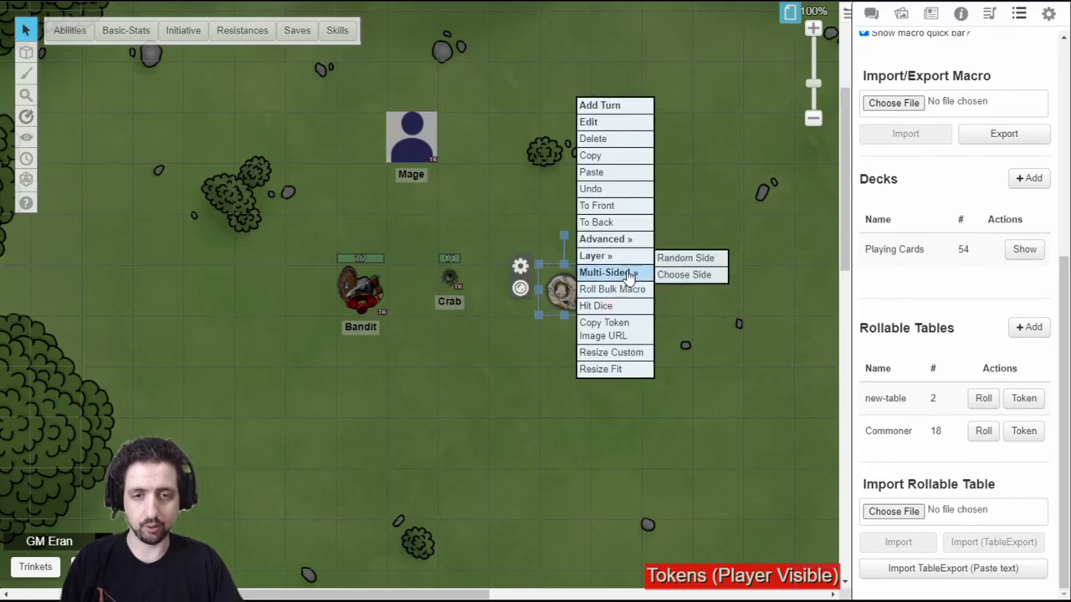
{"action": "left_click", "coordinate": [688, 276]}
{"action": "left_click_drag", "start_coordinate": [434, 317], "coordinate": [602, 332]}
{"action": "left_click", "coordinate": [617, 363]}
{"action": "right_click", "coordinate": [567, 291]}
{"action": "mouse_move", "coordinate": [604, 282]}
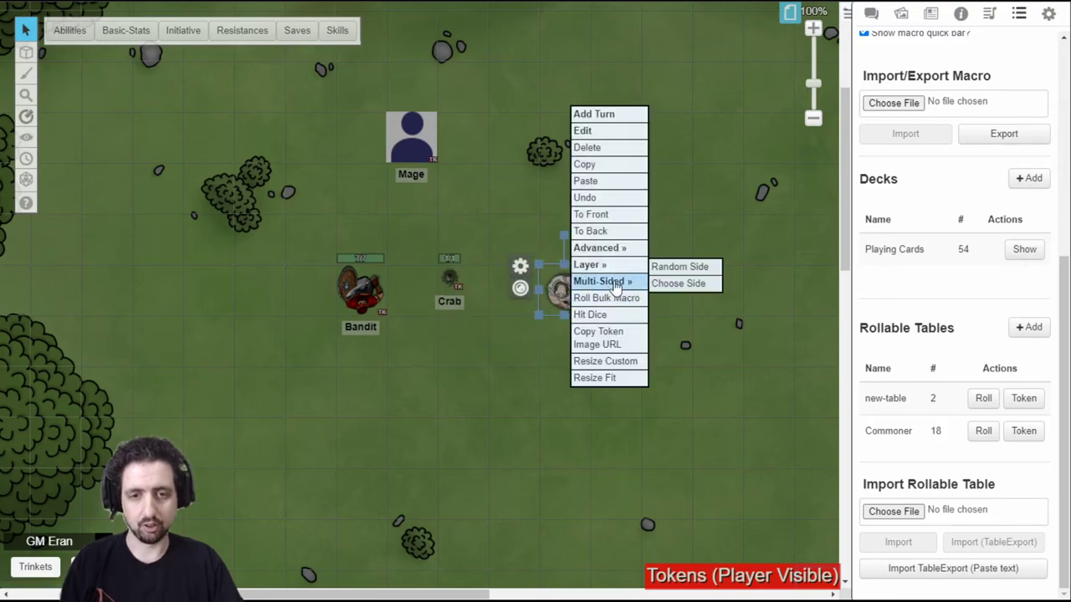
{"action": "left_click", "coordinate": [686, 268]}
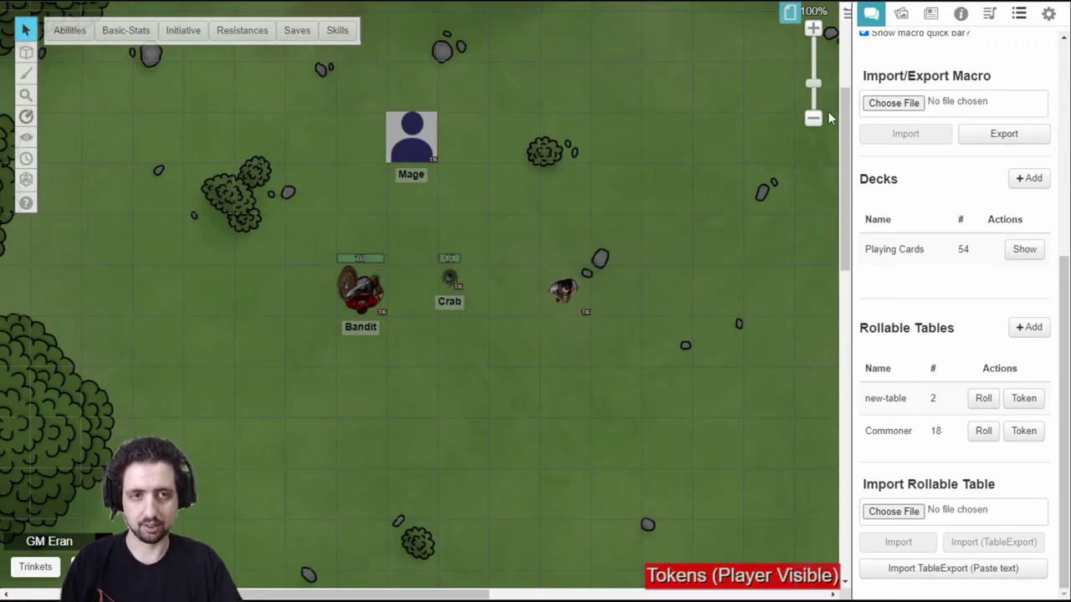
{"action": "left_click", "coordinate": [874, 17]}
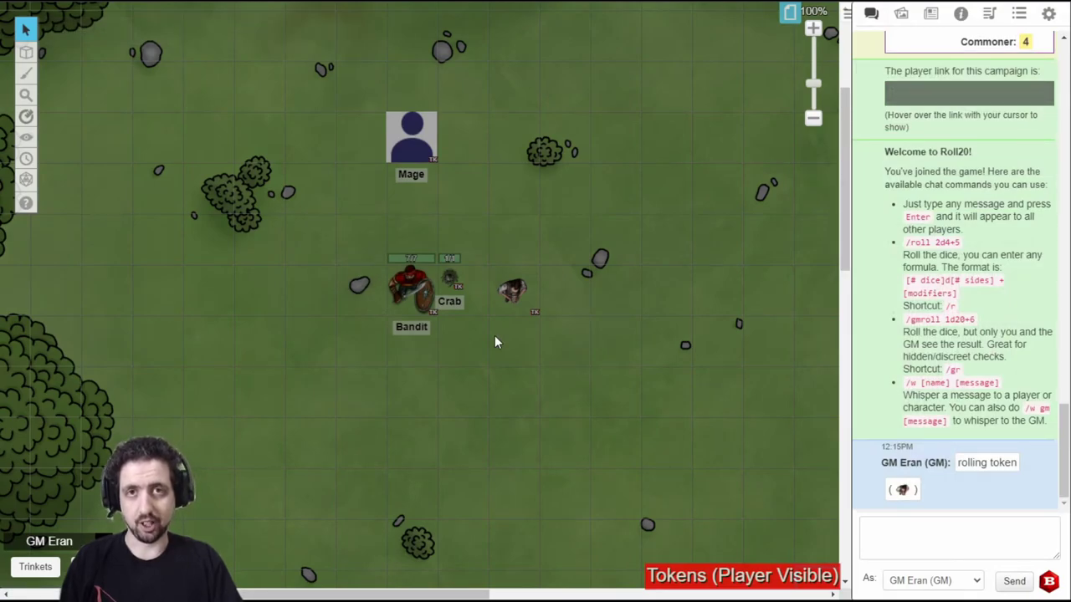
Roll initiative for the selected Bandit and Crab through the bulk macro.
{"action": "left_click_drag", "start_coordinate": [478, 328], "coordinate": [430, 266]}
{"action": "right_click", "coordinate": [495, 286]}
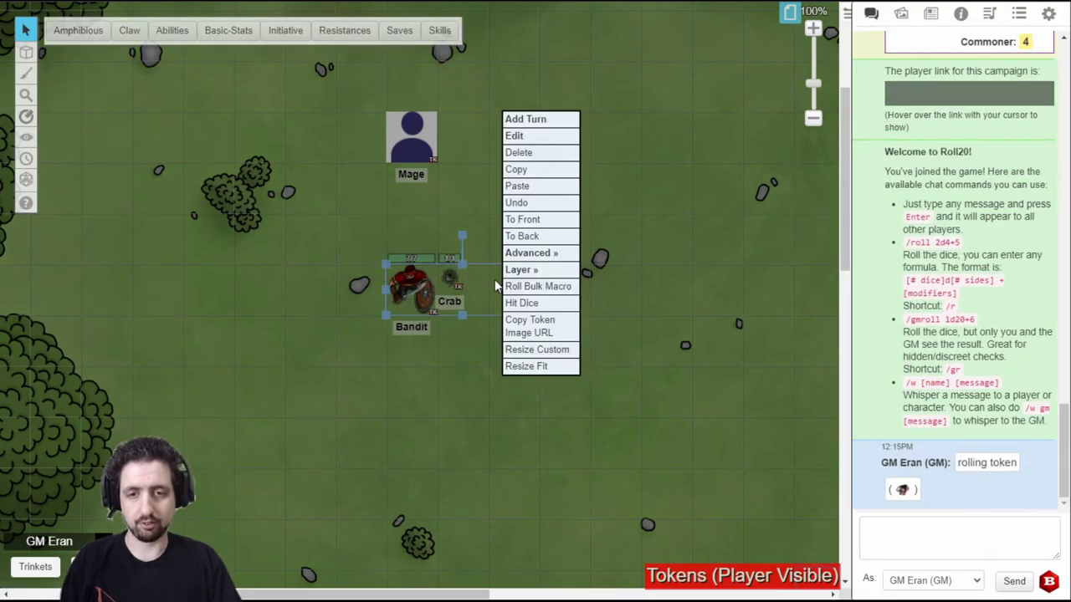
{"action": "left_click", "coordinate": [540, 286]}
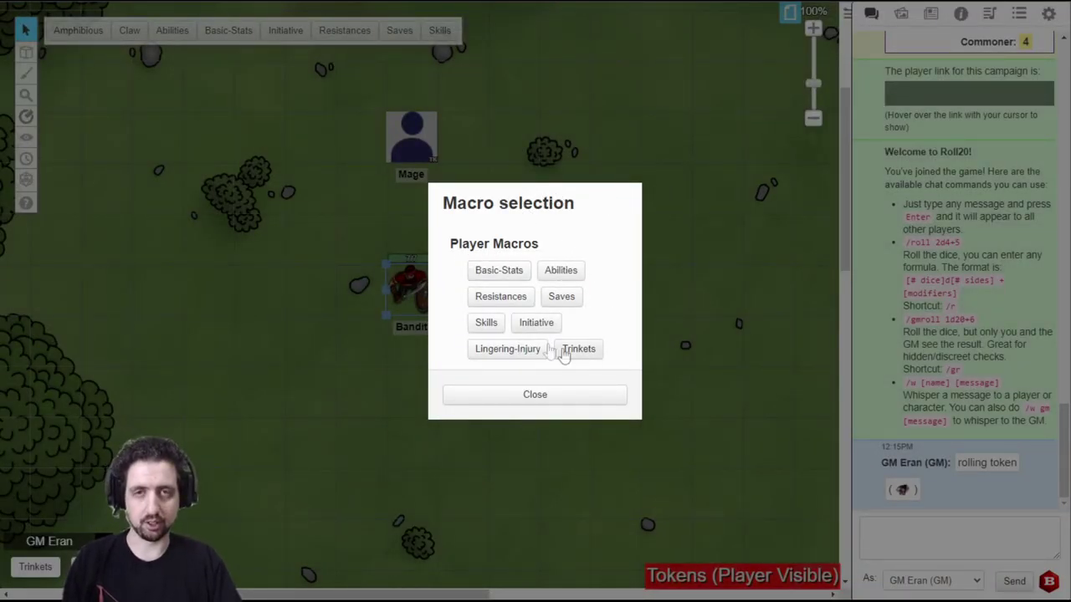
{"action": "left_click", "coordinate": [527, 327]}
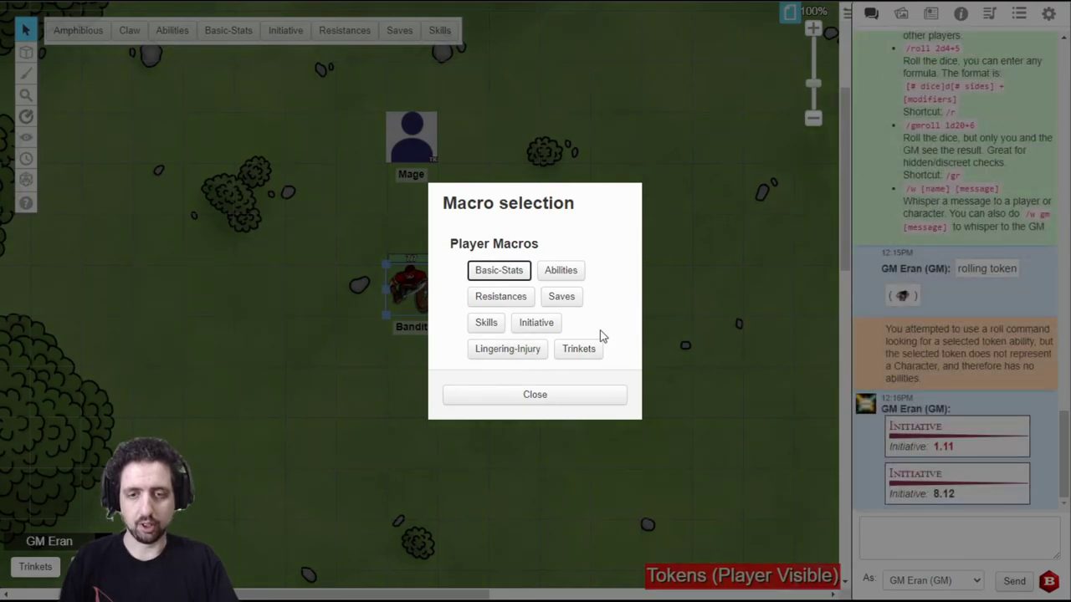
{"action": "left_click", "coordinate": [536, 325]}
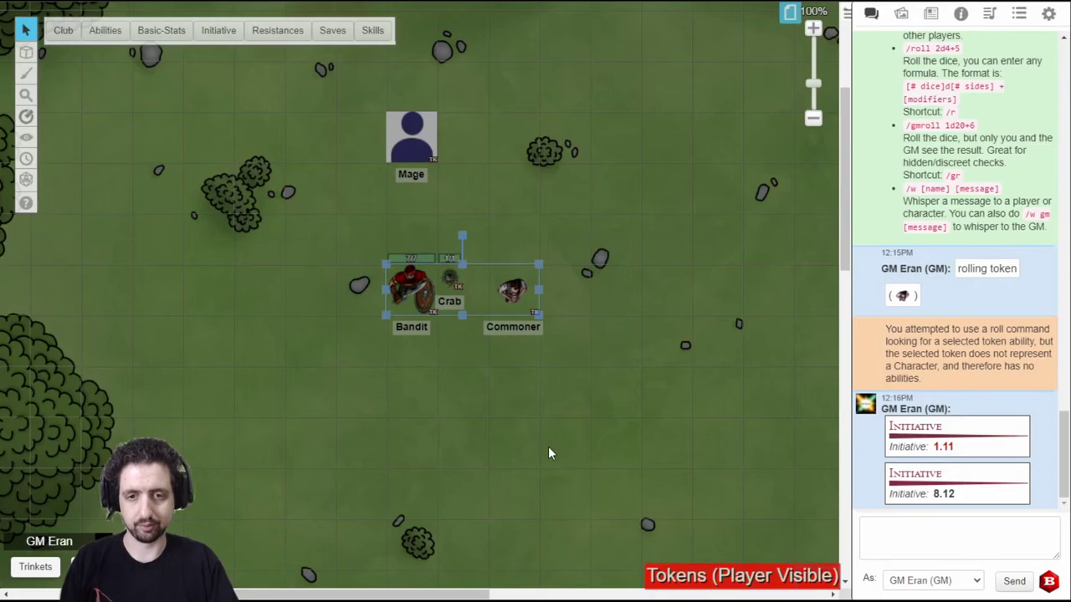
{"action": "left_click", "coordinate": [455, 395]}
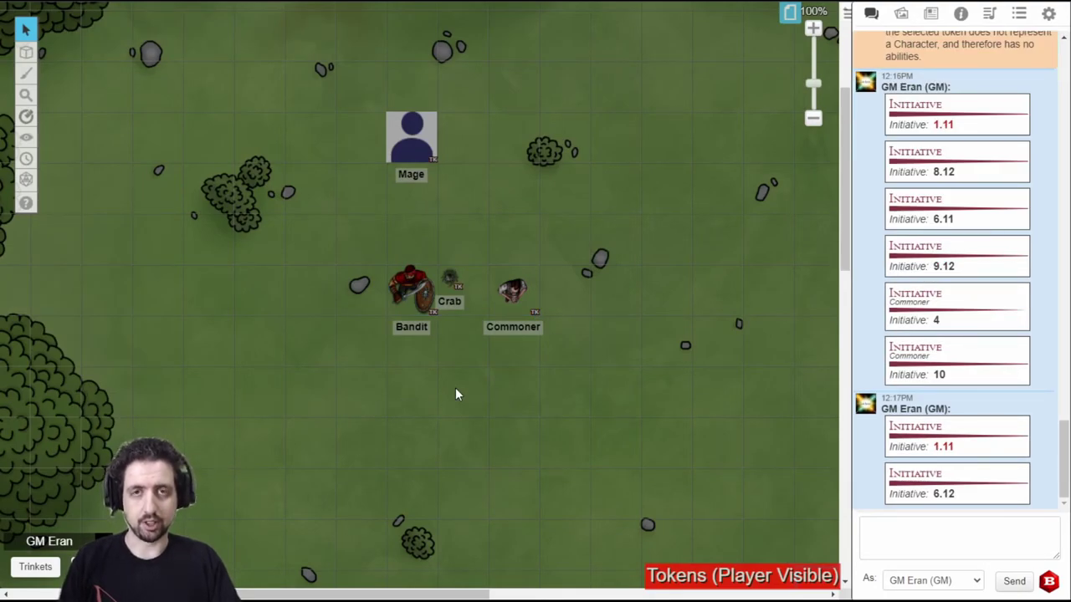
Roll hit dice for Crab, Bandit and Commoner together (2, 11, 8).
{"action": "right_click", "coordinate": [512, 291]}
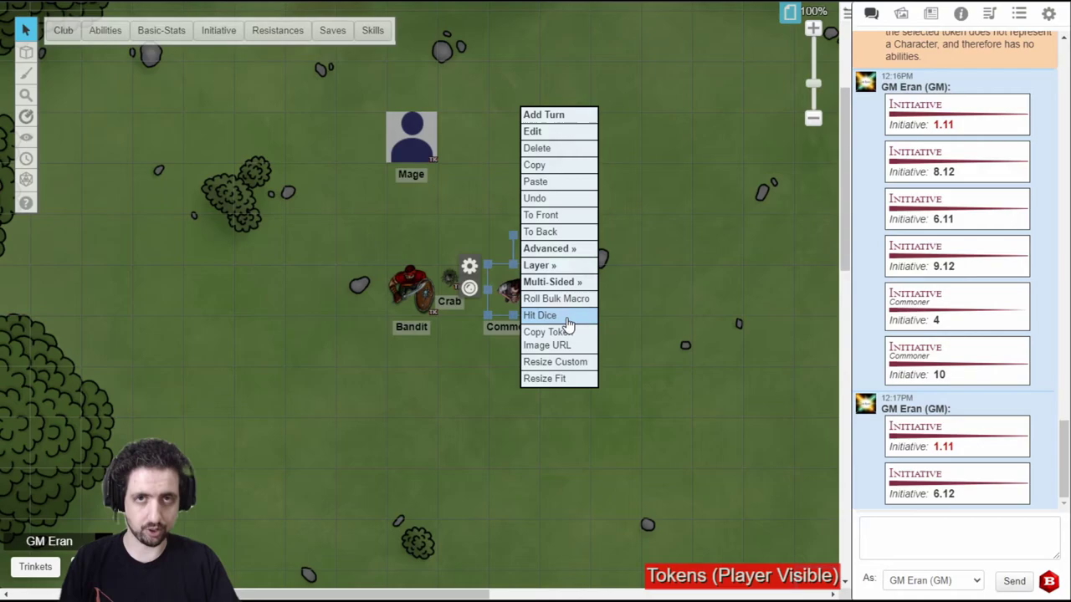
{"action": "left_click", "coordinate": [437, 377]}
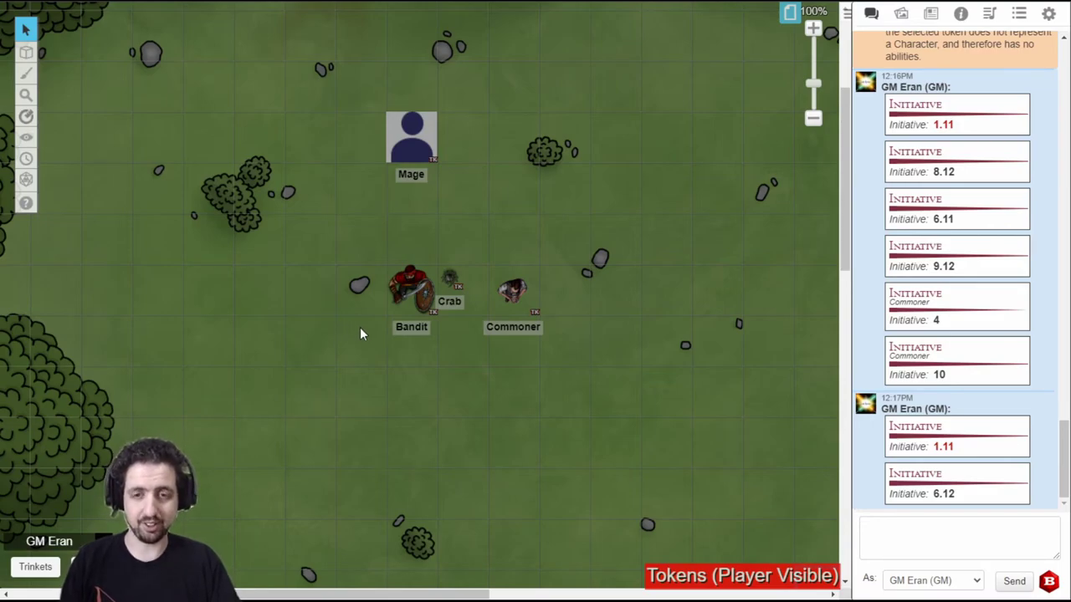
{"action": "left_click_drag", "start_coordinate": [319, 219], "coordinate": [609, 380]}
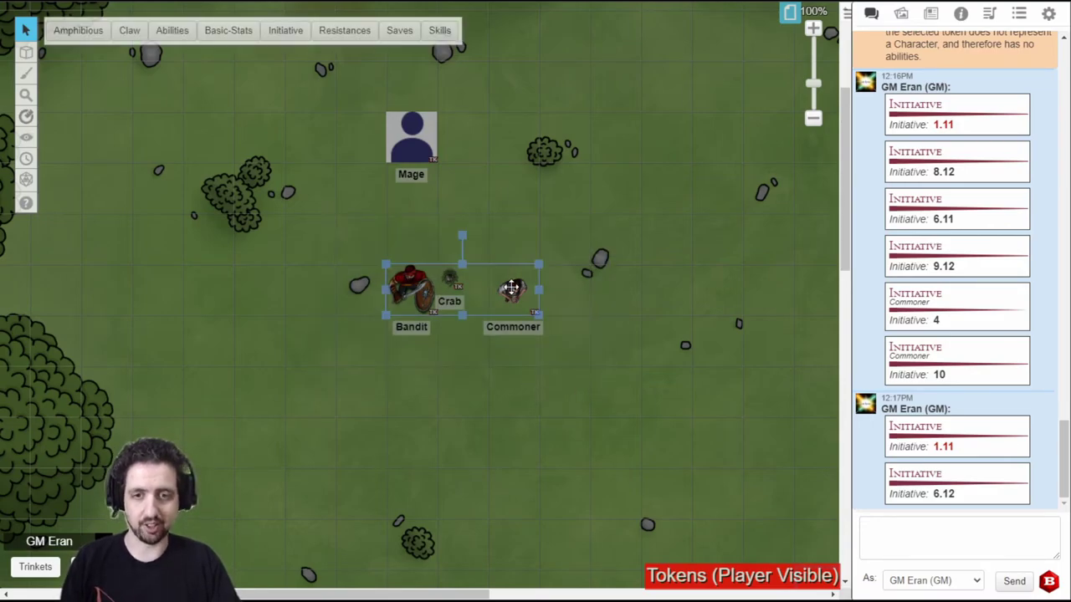
{"action": "right_click", "coordinate": [511, 286]}
{"action": "left_click", "coordinate": [549, 313]}
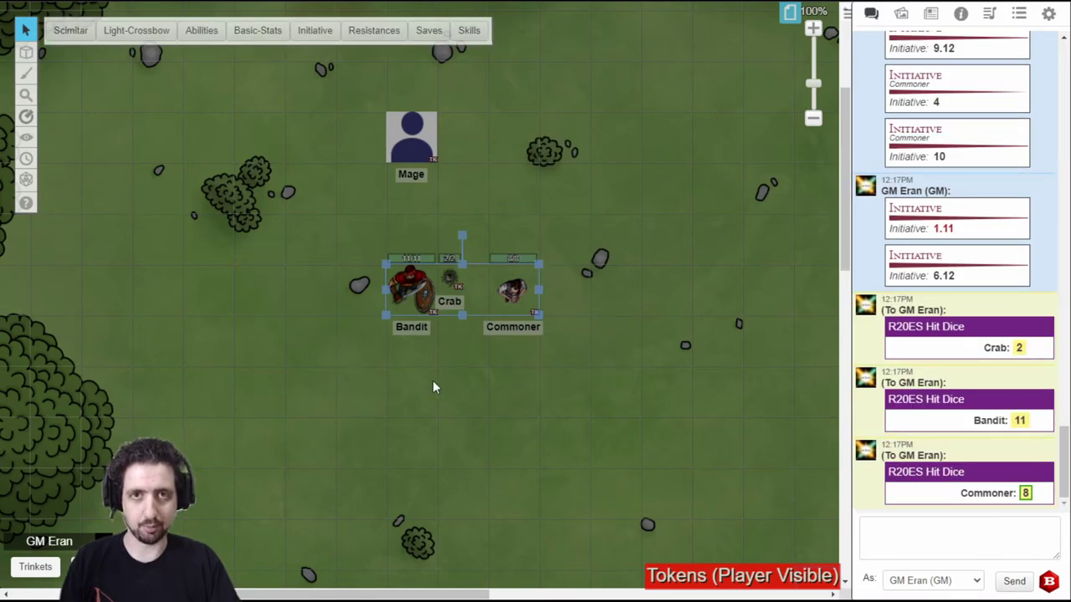
{"action": "left_click", "coordinate": [510, 363]}
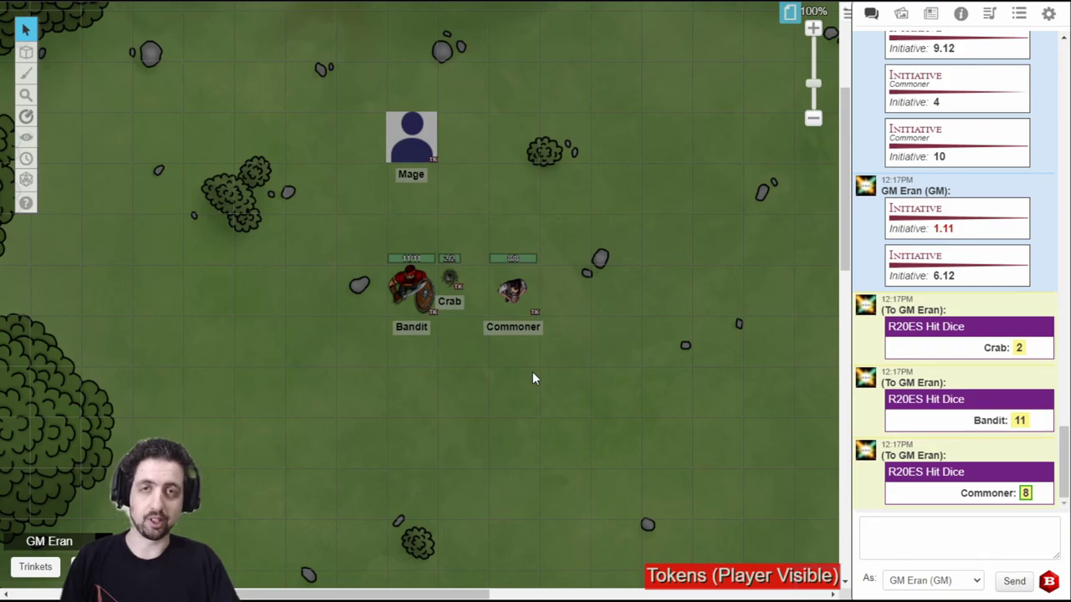
Resize the Commoner token to a custom 2 by 2 squares.
{"action": "right_click", "coordinate": [507, 290]}
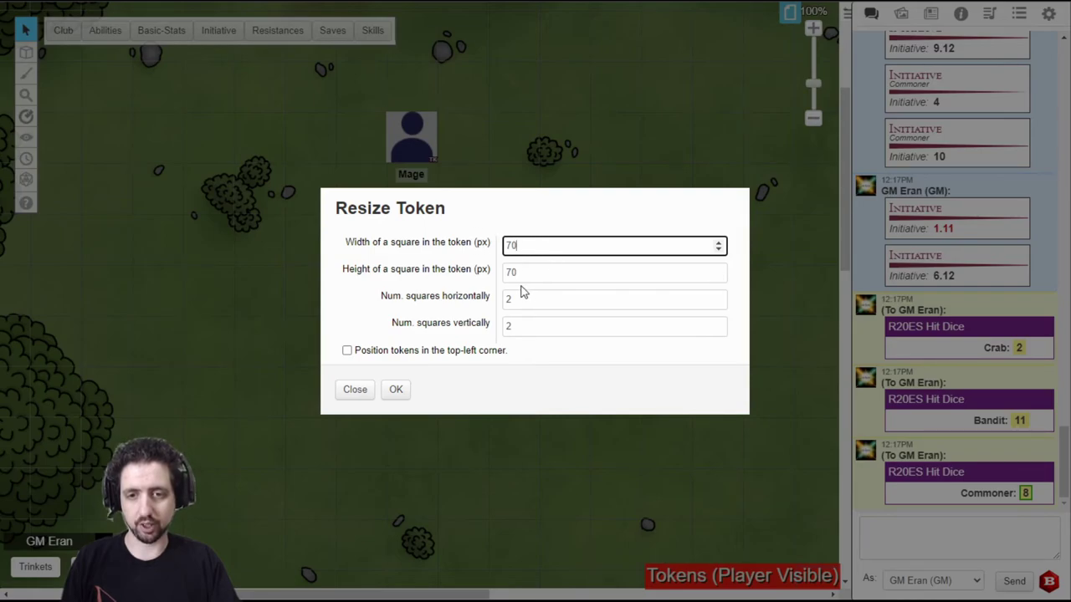
{"action": "left_click", "coordinate": [395, 391]}
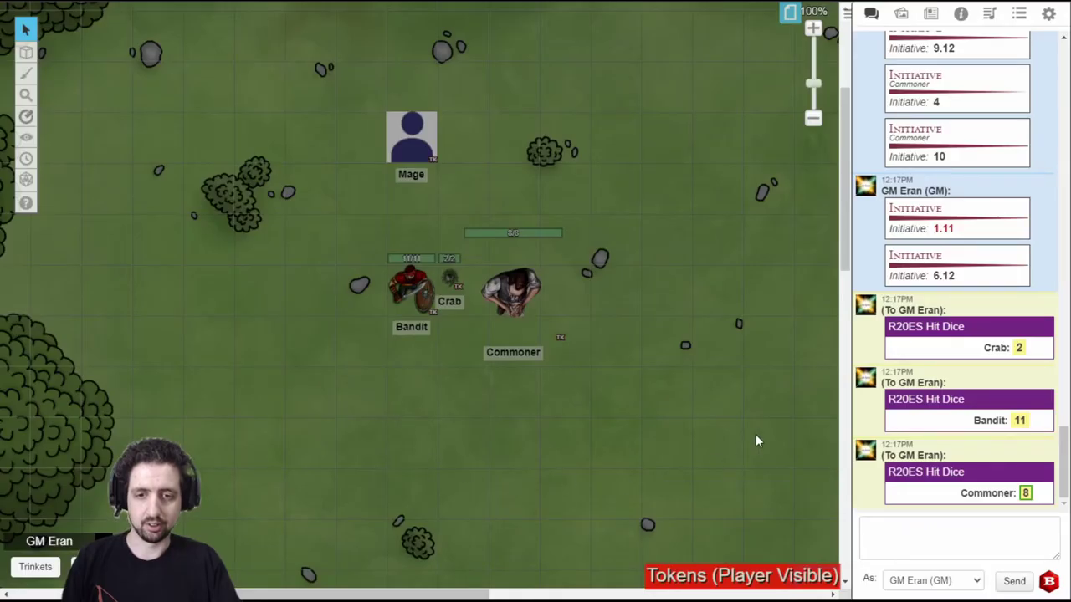
{"action": "left_click", "coordinate": [522, 305]}
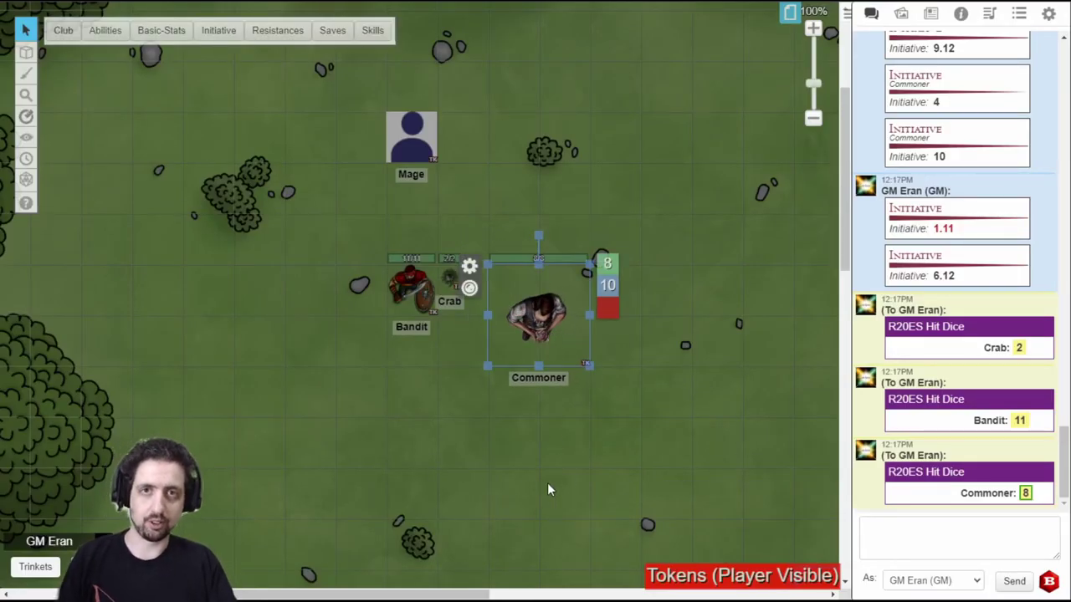
{"action": "right_click", "coordinate": [576, 402]}
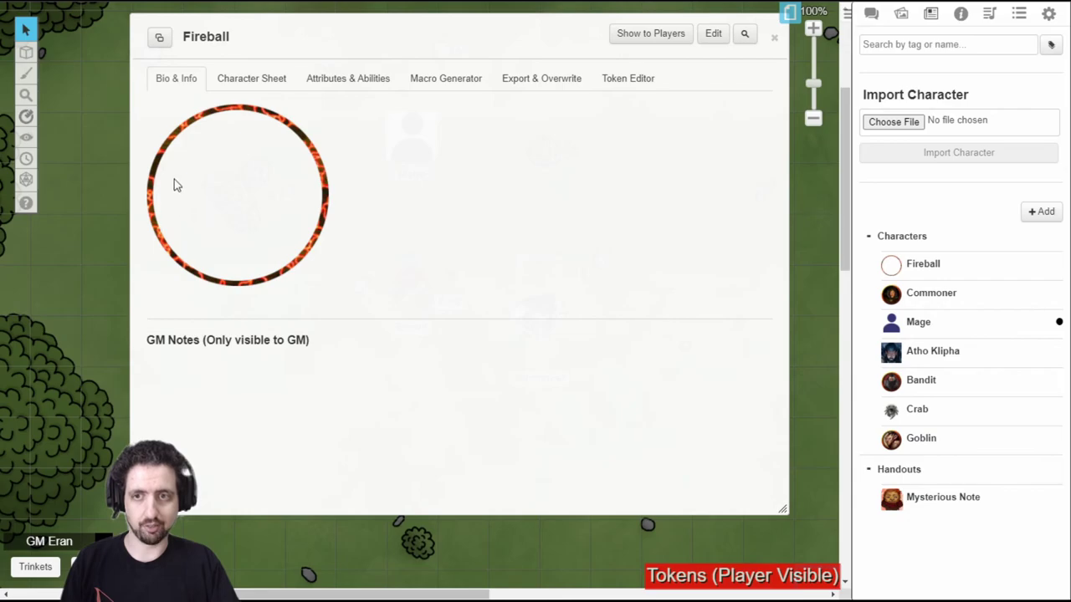
Save Fireball's token settings as default and update all Fireball tokens.
{"action": "left_click", "coordinate": [627, 78]}
{"action": "mouse_move", "coordinate": [165, 162]}
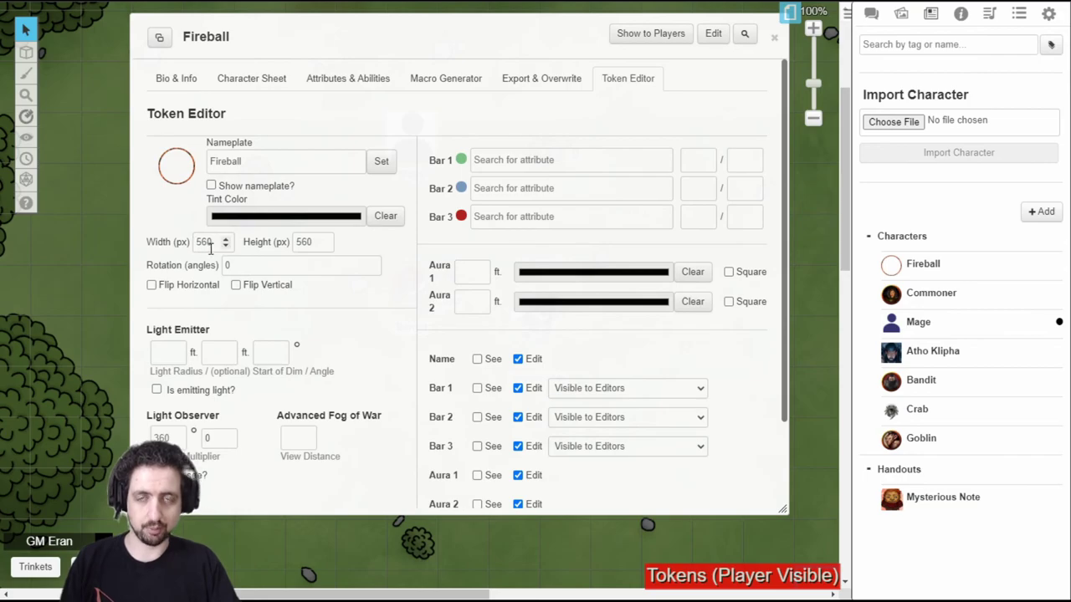
{"action": "scroll", "coordinate": [395, 362], "scroll_direction": "down", "scroll_amount": 3}
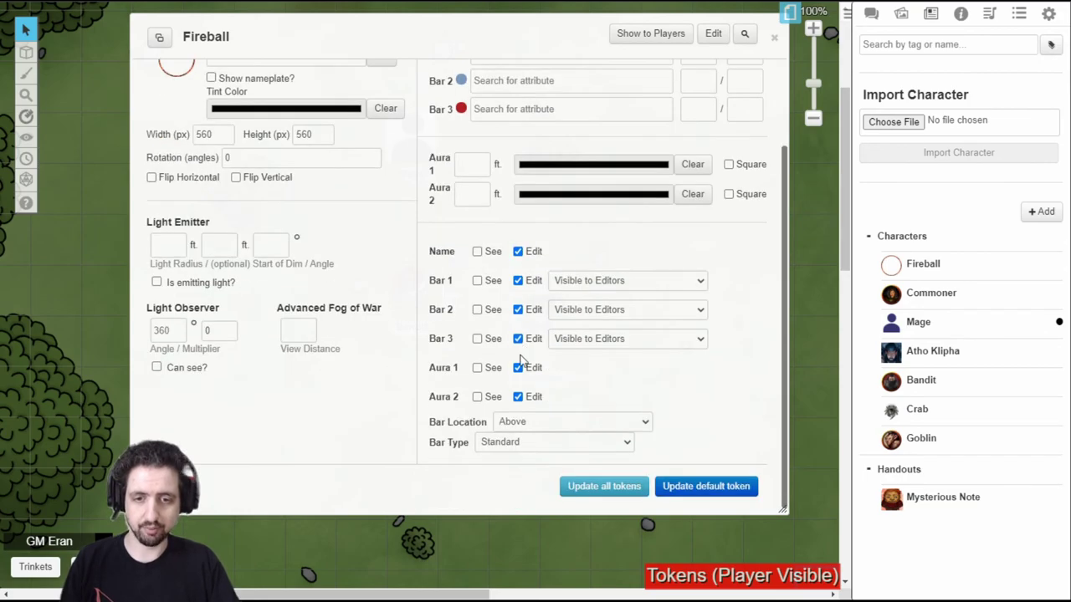
{"action": "left_click", "coordinate": [705, 491]}
{"action": "left_click", "coordinate": [593, 485]}
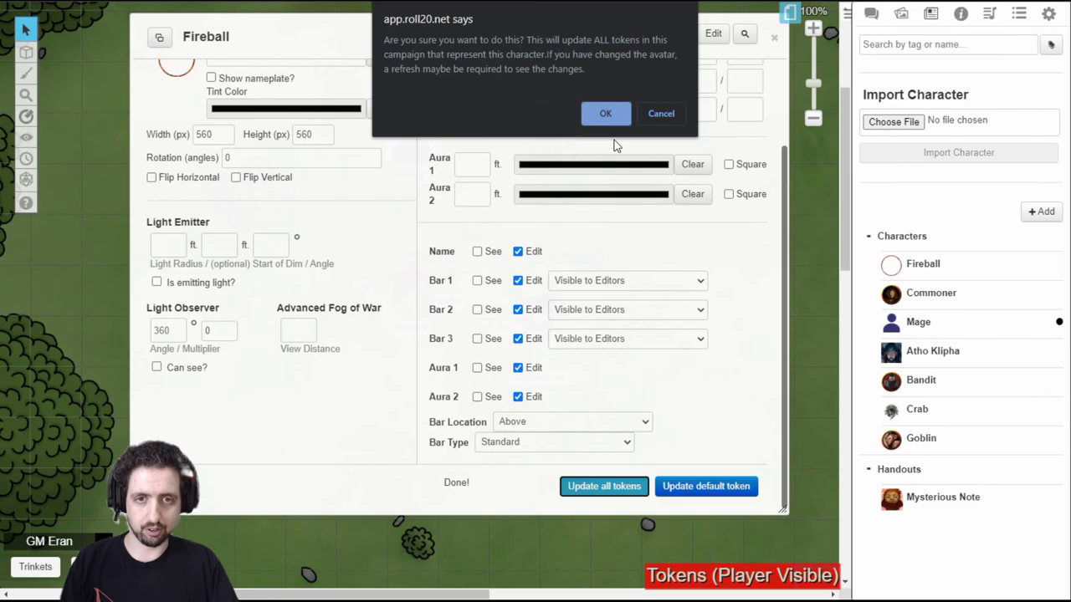
{"action": "left_click", "coordinate": [596, 116]}
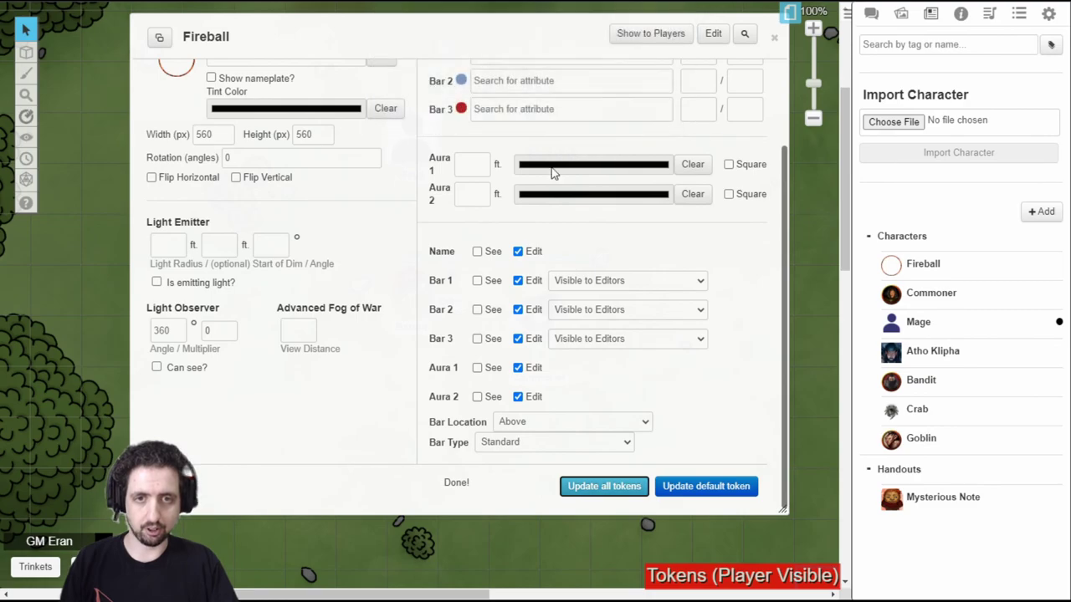
Place the Fireball fire ring on the map, down and left.
{"action": "left_click", "coordinate": [774, 37]}
{"action": "left_click_drag", "start_coordinate": [928, 265], "coordinate": [648, 260]}
{"action": "left_click_drag", "start_coordinate": [741, 438], "coordinate": [527, 414]}
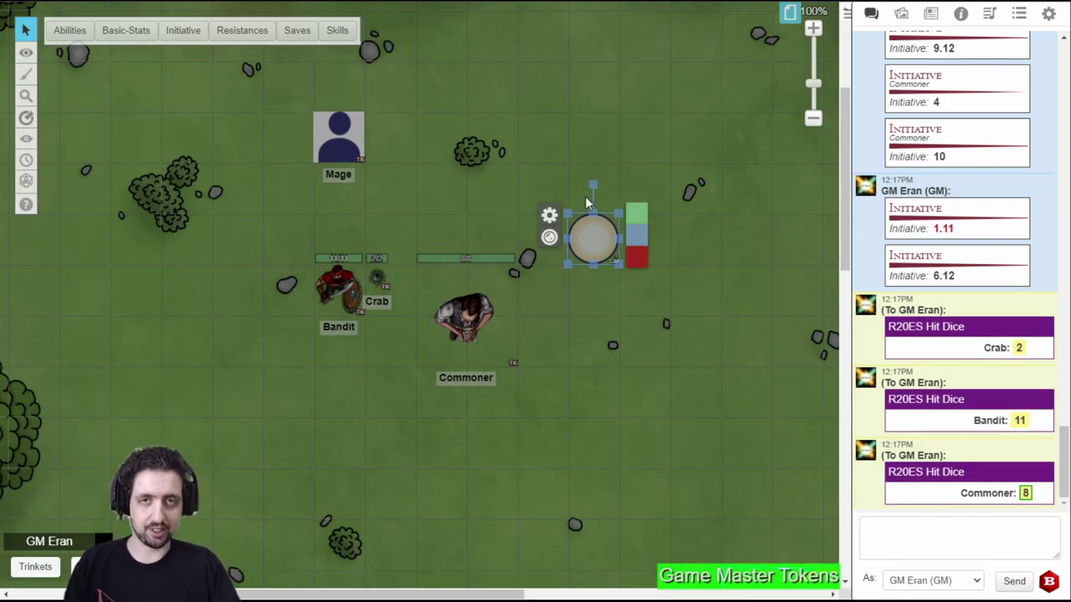
Set the marker's Emits Light to 40 and 20, tick All Players See Light, and save.
{"action": "double_click", "coordinate": [592, 242]}
{"action": "key", "text": "Tab"}
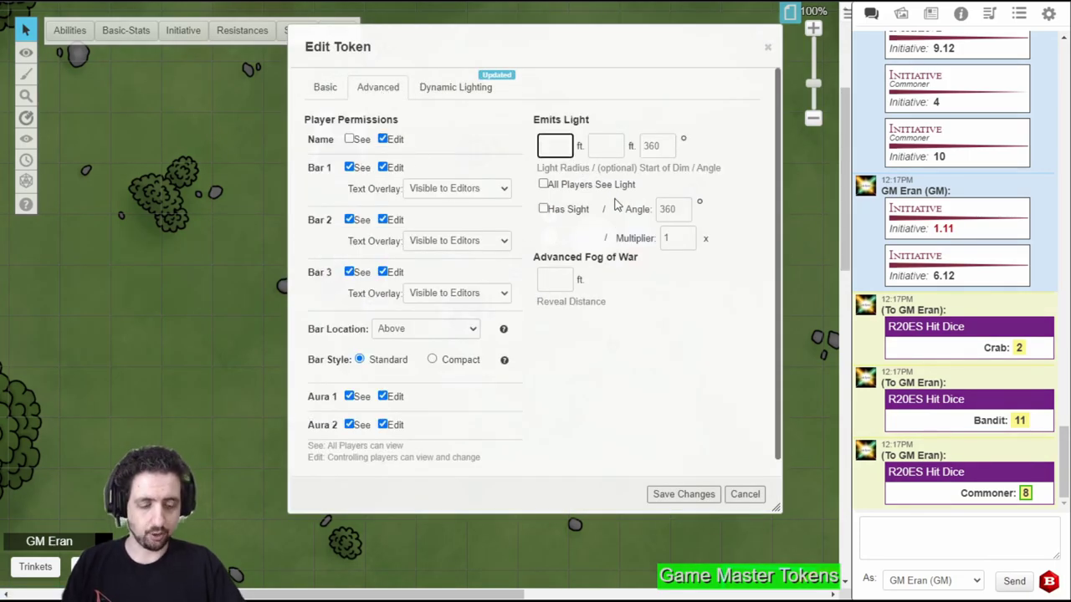
{"action": "type", "text": "40"}
{"action": "key", "text": "Tab"}
{"action": "type", "text": "20"}
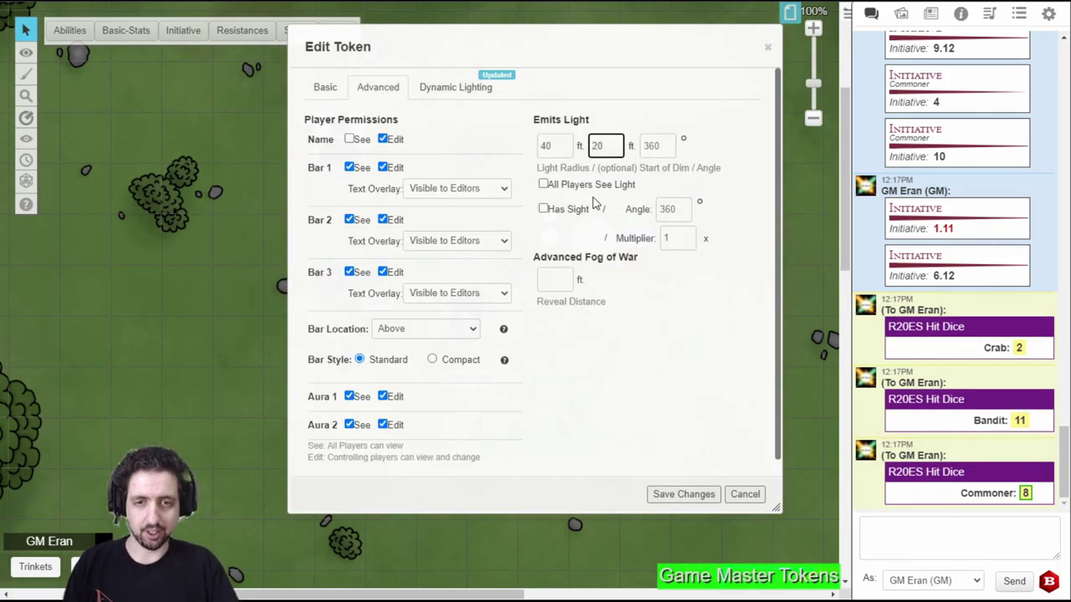
{"action": "left_click", "coordinate": [544, 184]}
{"action": "left_click", "coordinate": [685, 494]}
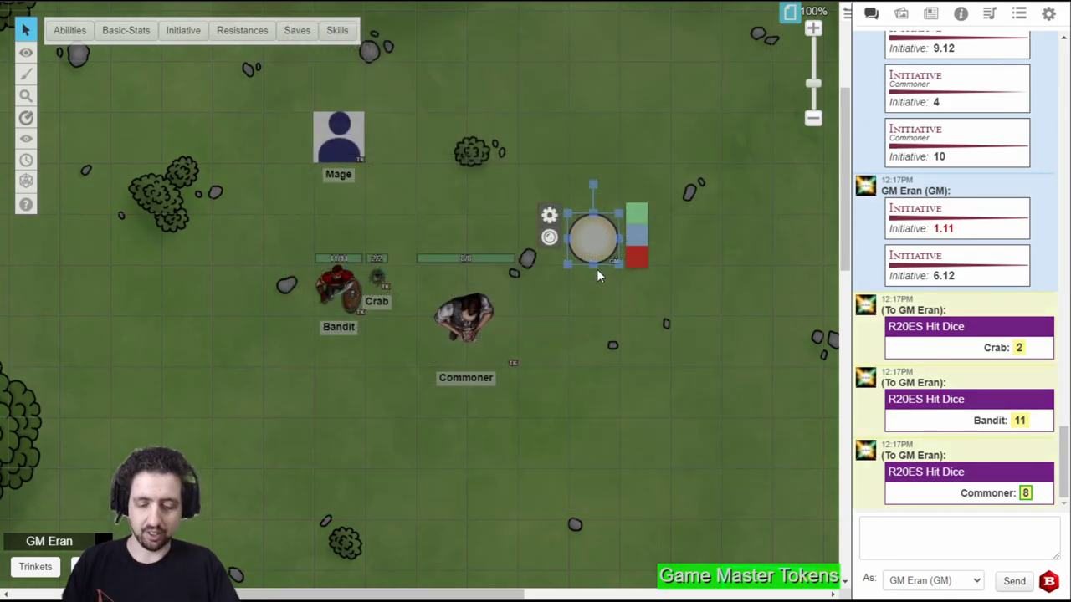
Preview the light on the lighting layer, moving the Bandit two squares down and back.
{"action": "key", "text": "ctrl+l"}
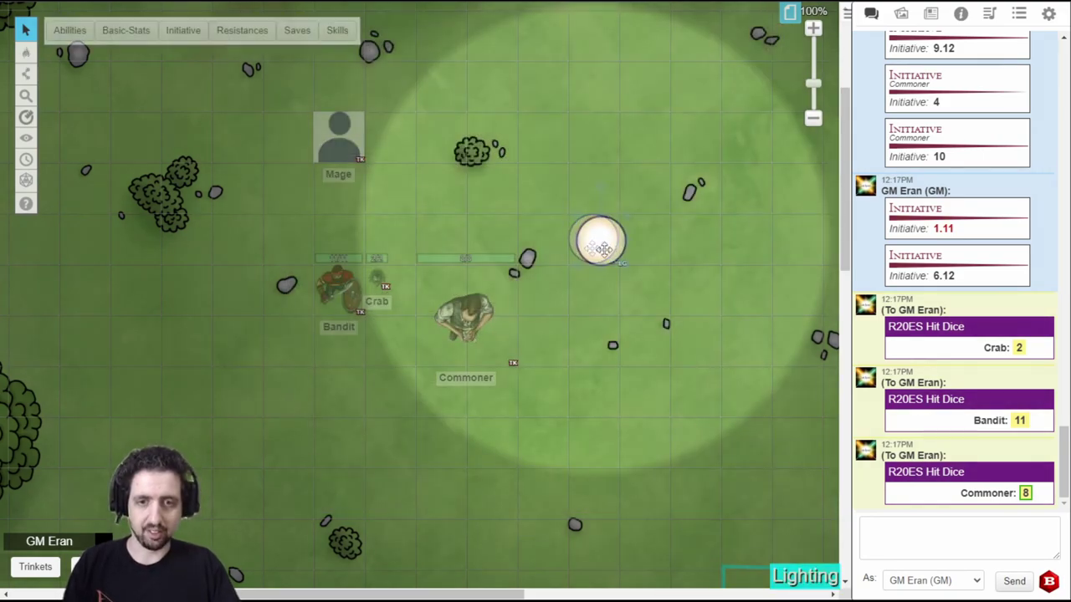
{"action": "key", "text": "ctrl+o"}
{"action": "left_click", "coordinate": [339, 289]}
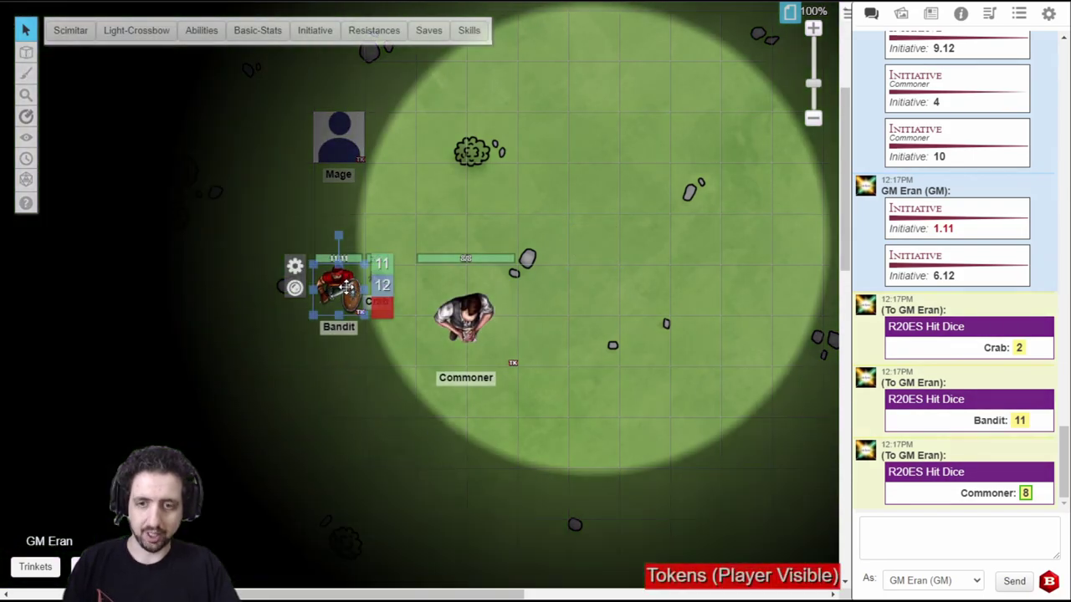
{"action": "left_click_drag", "start_coordinate": [339, 289], "coordinate": [339, 389]}
{"action": "left_click_drag", "start_coordinate": [344, 350], "coordinate": [344, 250]}
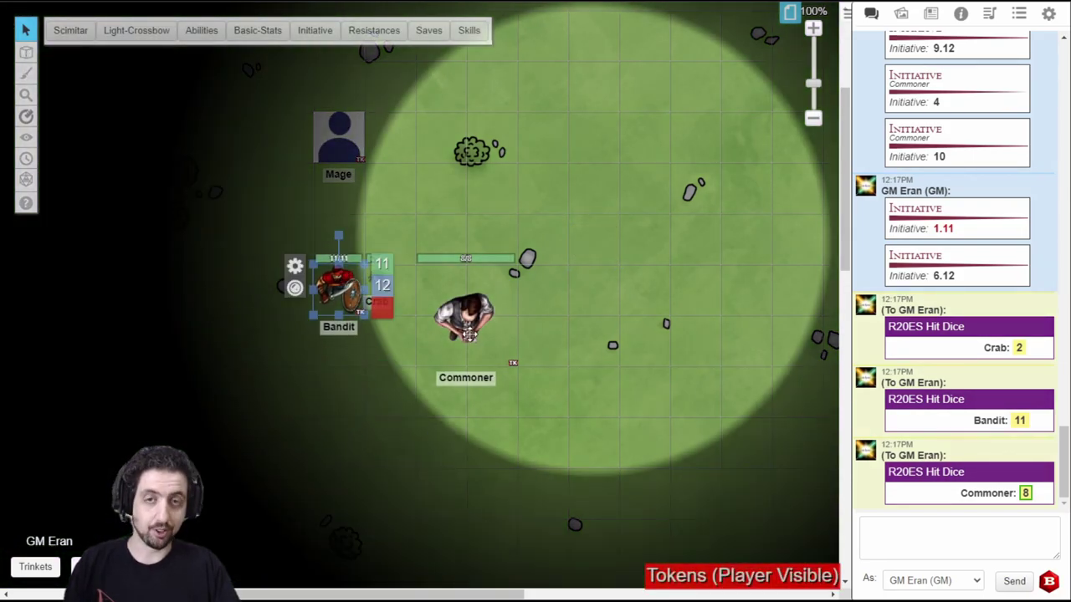
{"action": "key", "text": "ctrl+l"}
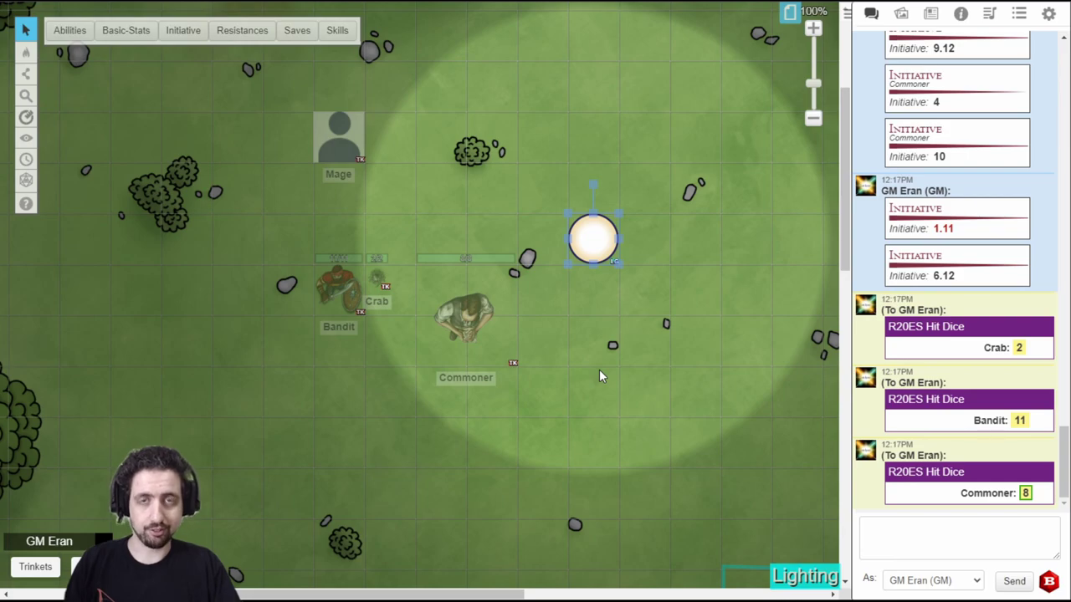
{"action": "key", "text": "ctrl+o"}
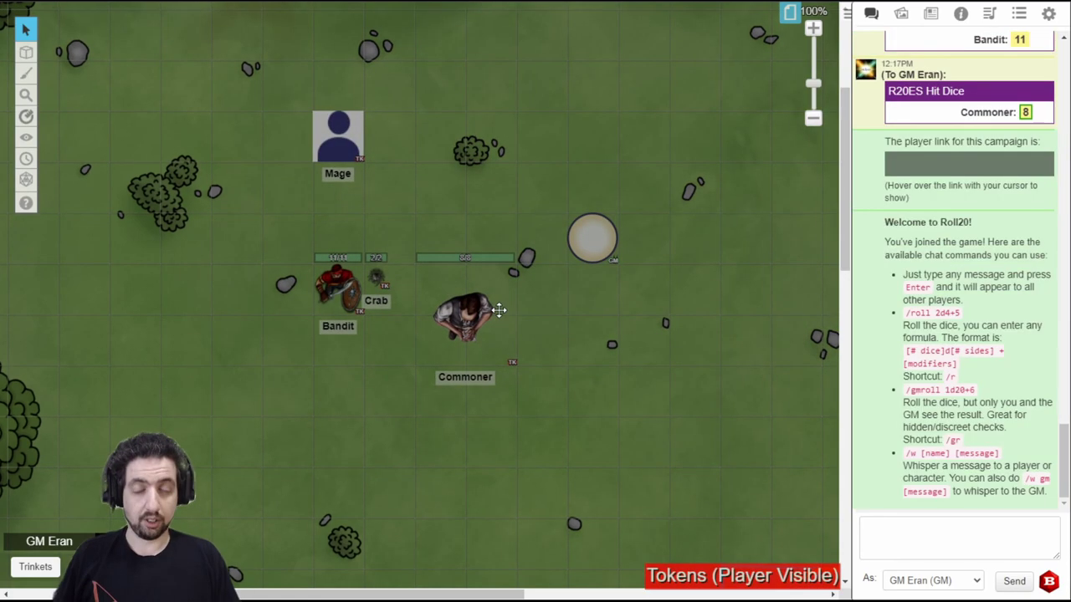